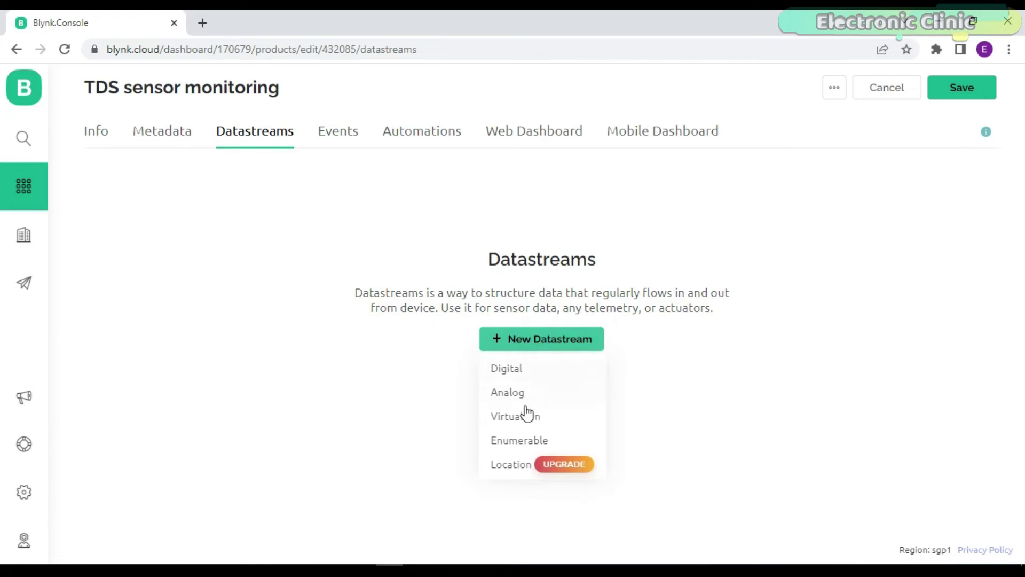
# Step: Start a virtual pin datastream named TDS on pin V0 with the Double data type
pyautogui.click(540, 415)
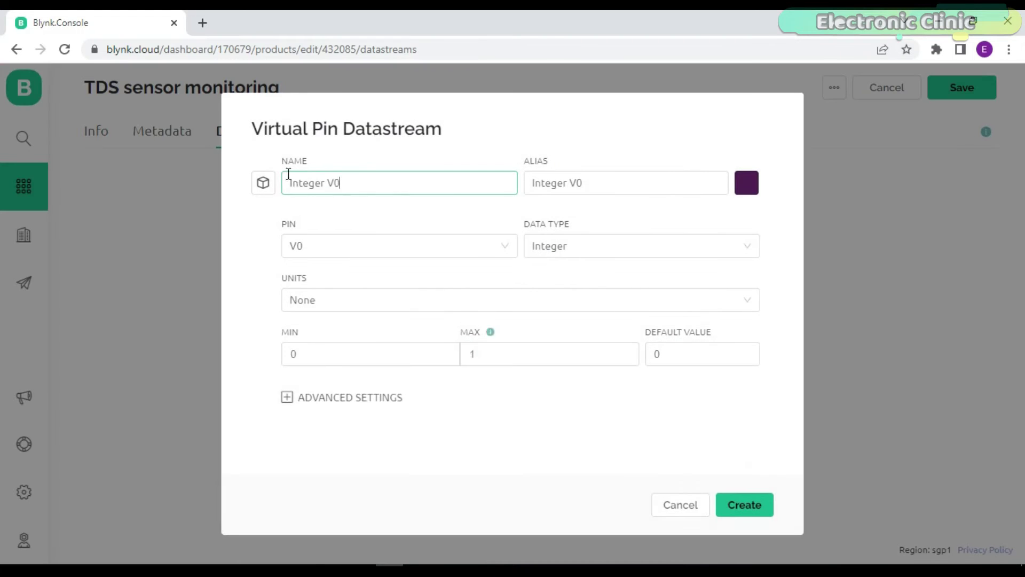
pyautogui.moveTo(350, 173); pyautogui.dragTo(263, 187)
pyautogui.write('TDS')
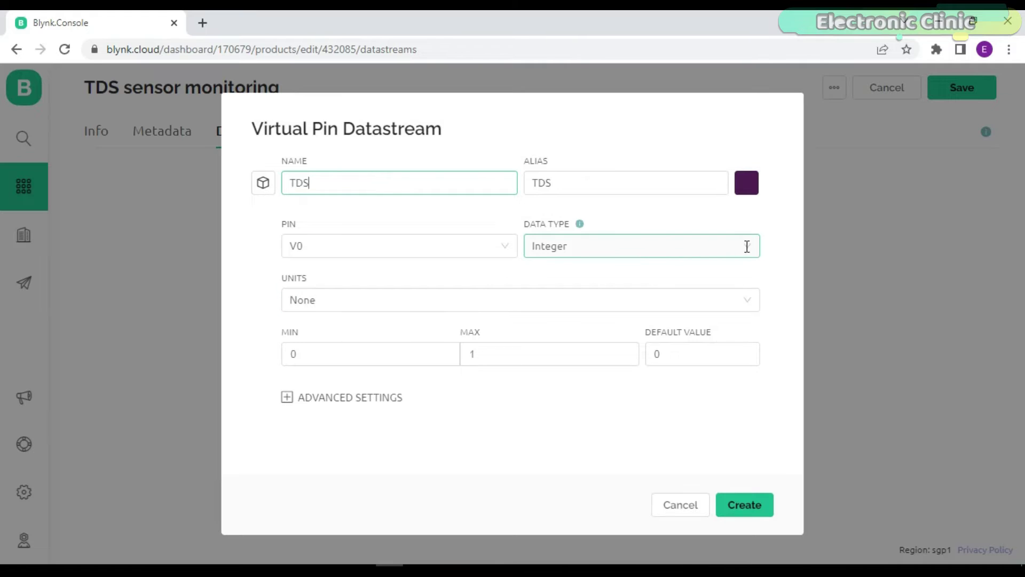
pyautogui.click(746, 246)
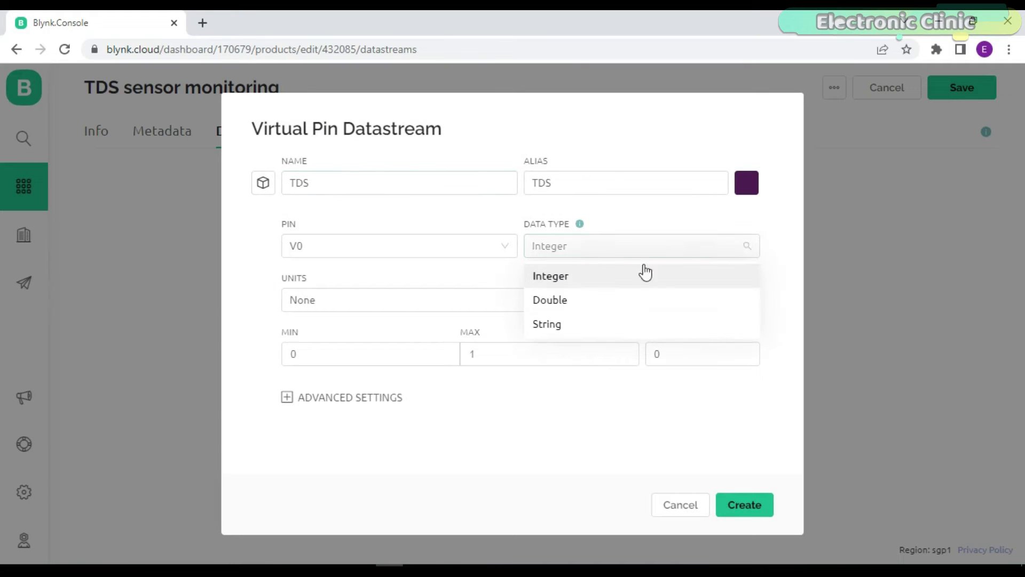
pyautogui.click(563, 303)
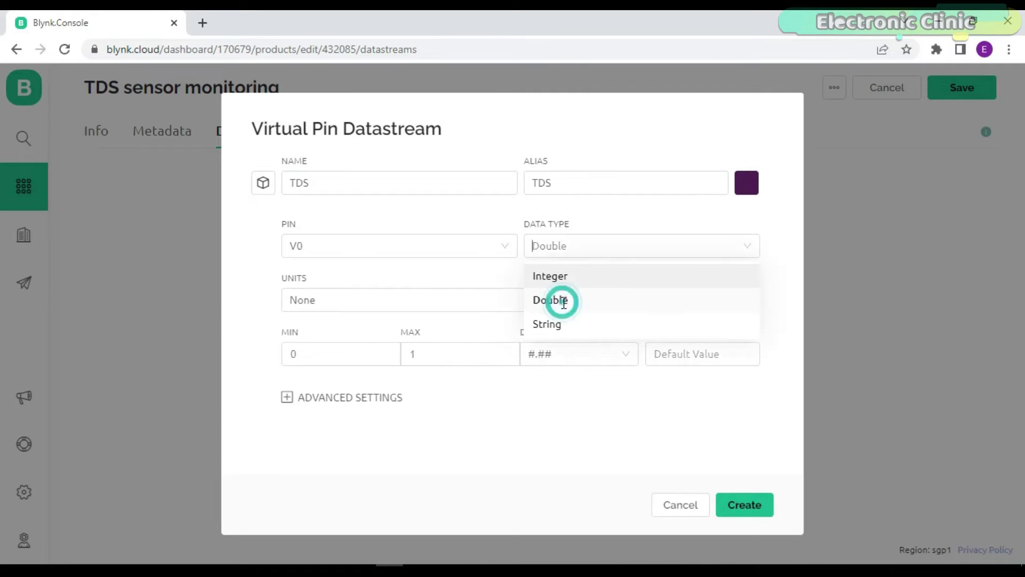
pyautogui.click(340, 243)
pyautogui.click(294, 276)
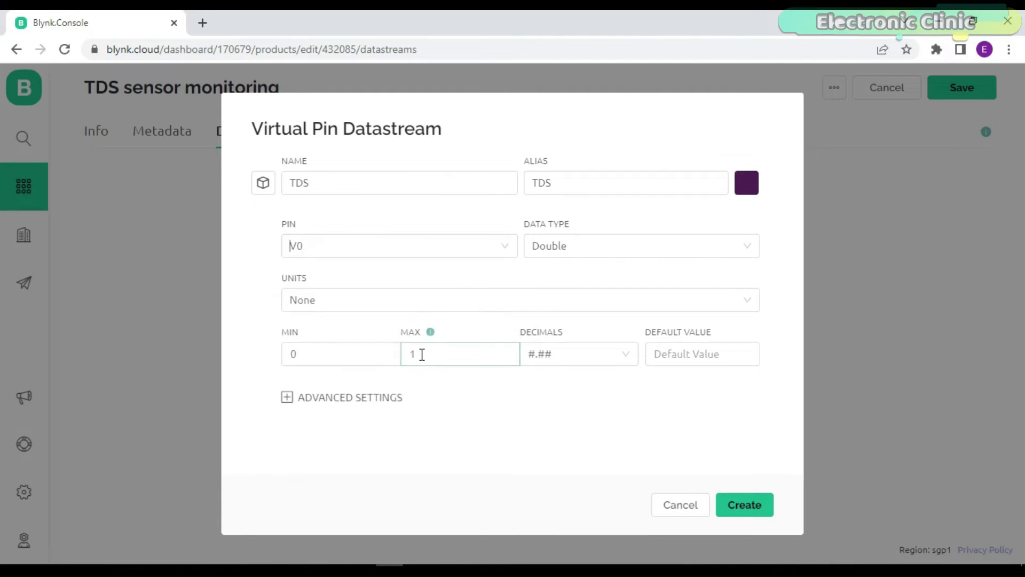
# Step: Set the TDS datastream's maximum to 200 and create it
pyautogui.click(412, 355)
pyautogui.press('BackSpace')
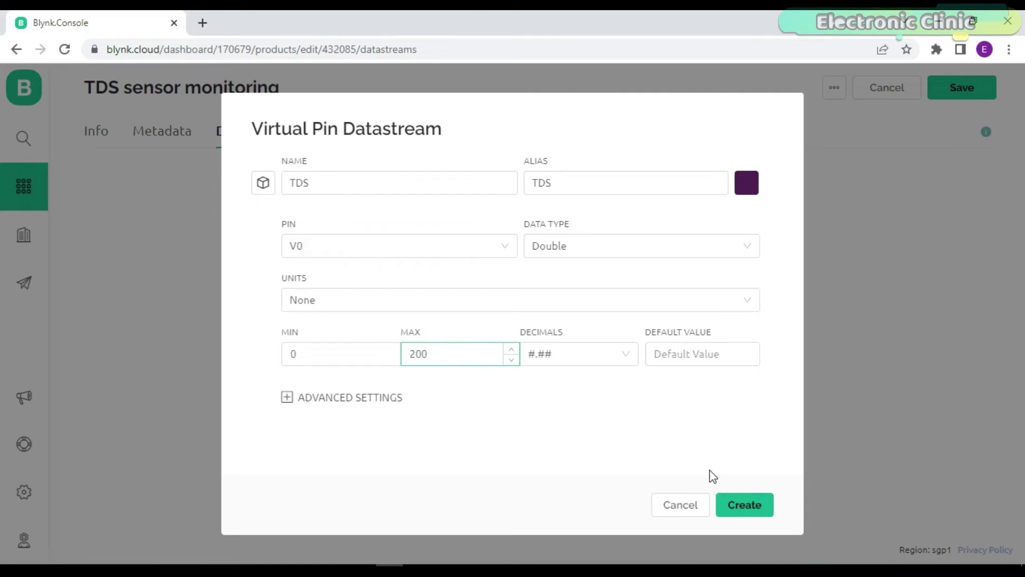
pyautogui.click(744, 510)
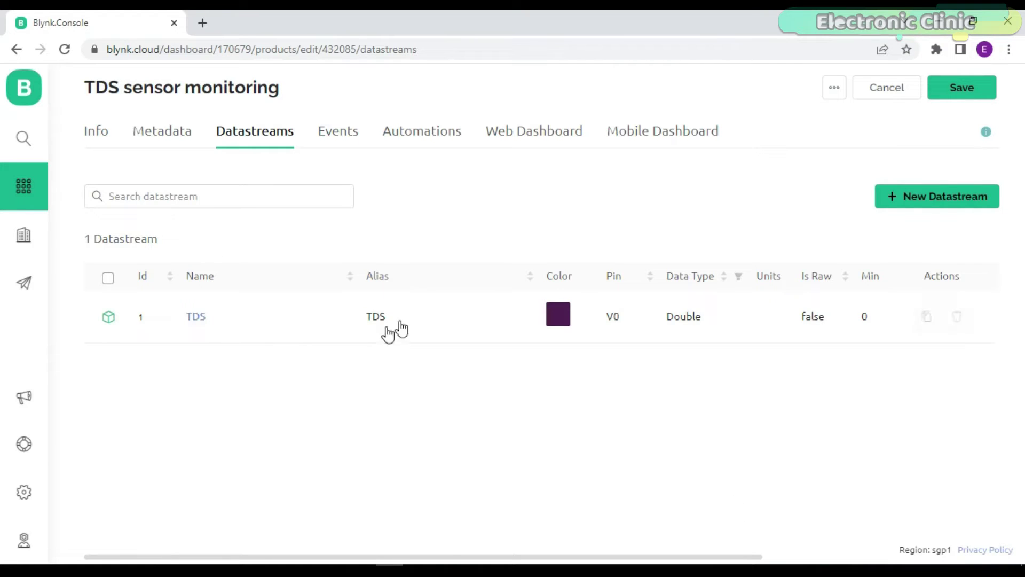
# Step: Start another virtual pin datastream named EC on pin V1 with the Double data type
pyautogui.click(925, 205)
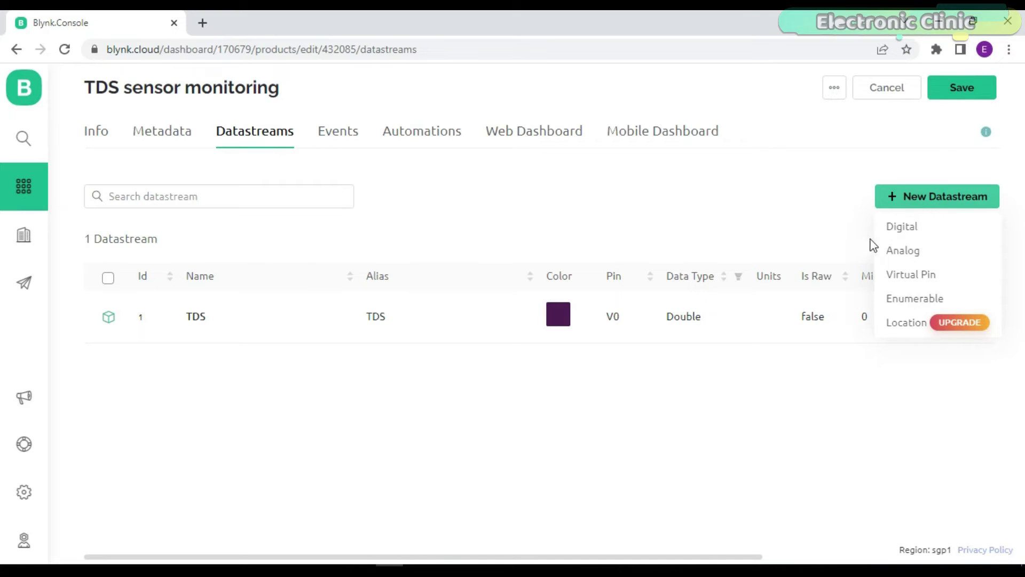
pyautogui.click(906, 277)
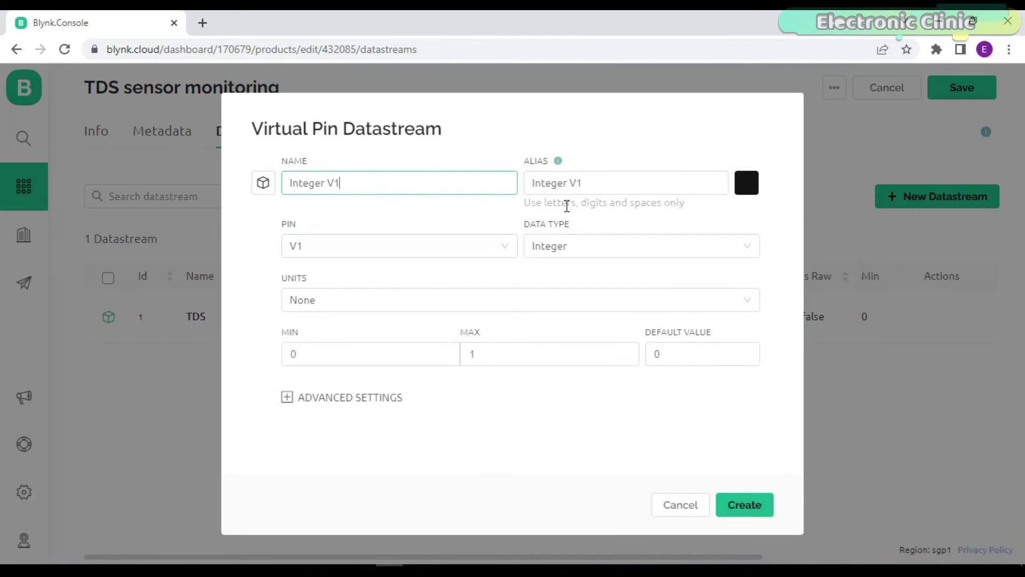
pyautogui.moveTo(373, 183); pyautogui.dragTo(260, 183)
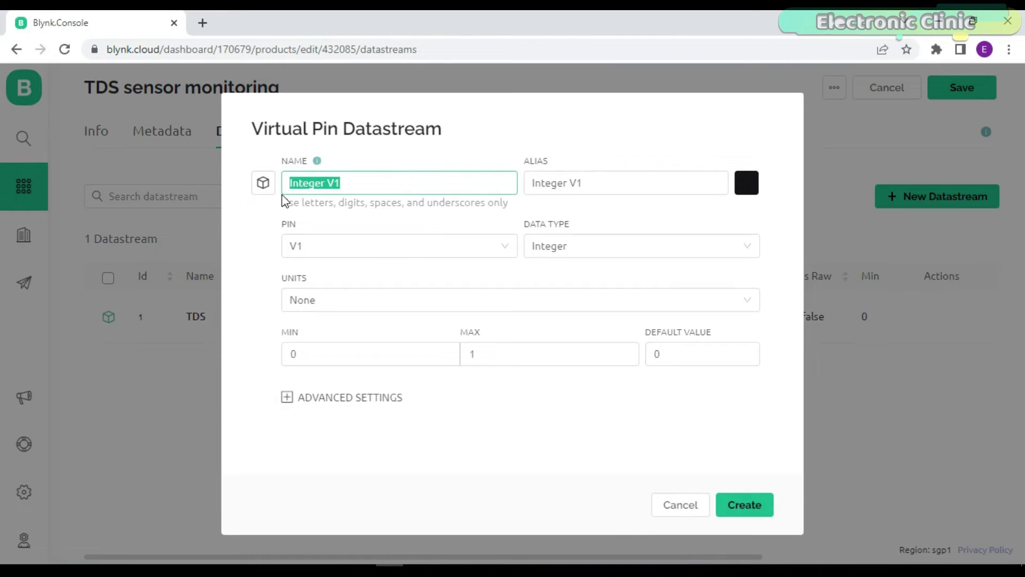
pyautogui.write('EC')
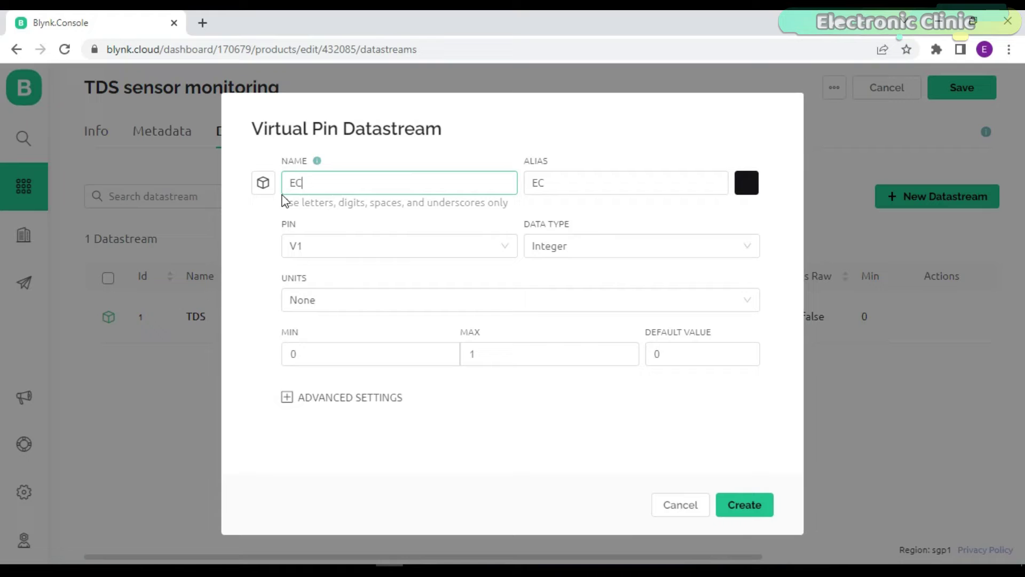
pyautogui.click(753, 247)
pyautogui.click(542, 296)
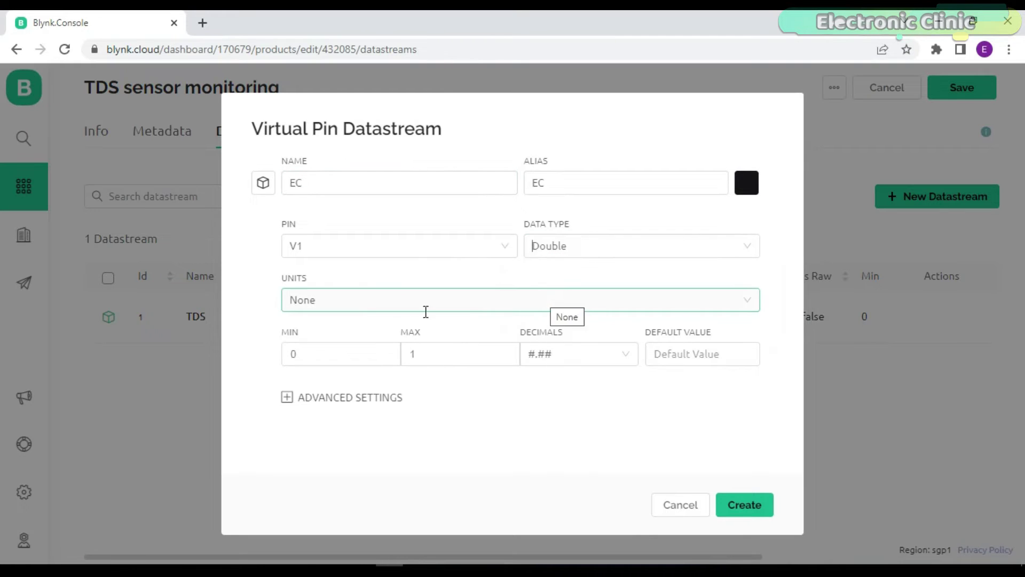
# Step: Set the EC datastream's maximum to 100 and create it
pyautogui.click(318, 356)
pyautogui.click(278, 368)
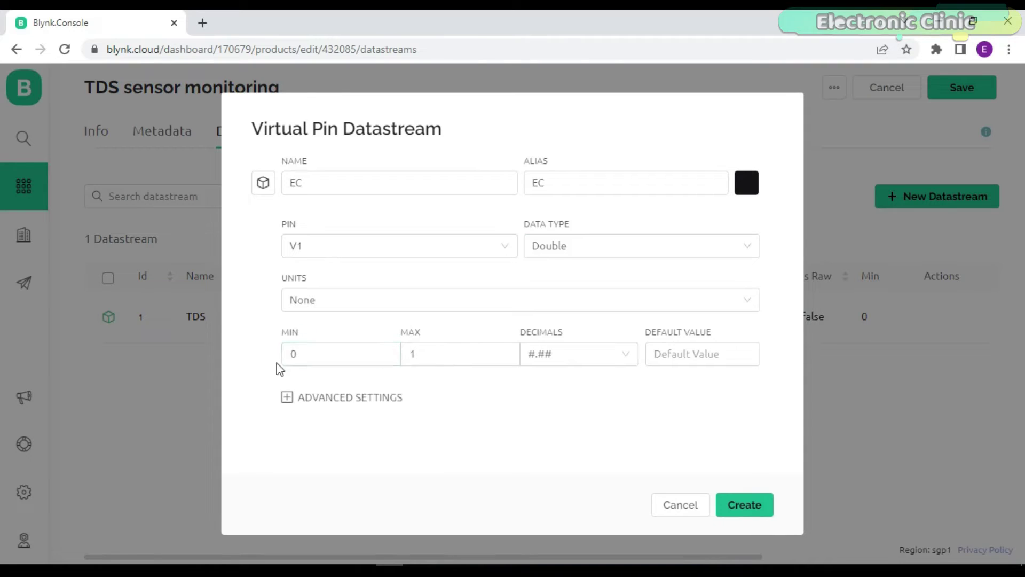
pyautogui.moveTo(425, 351); pyautogui.dragTo(403, 353)
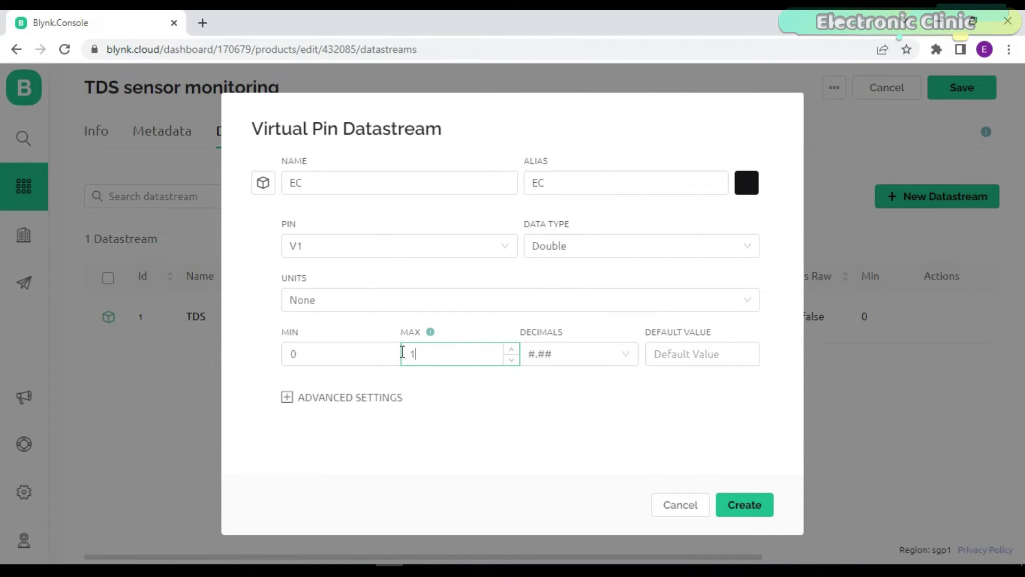
pyautogui.click(758, 515)
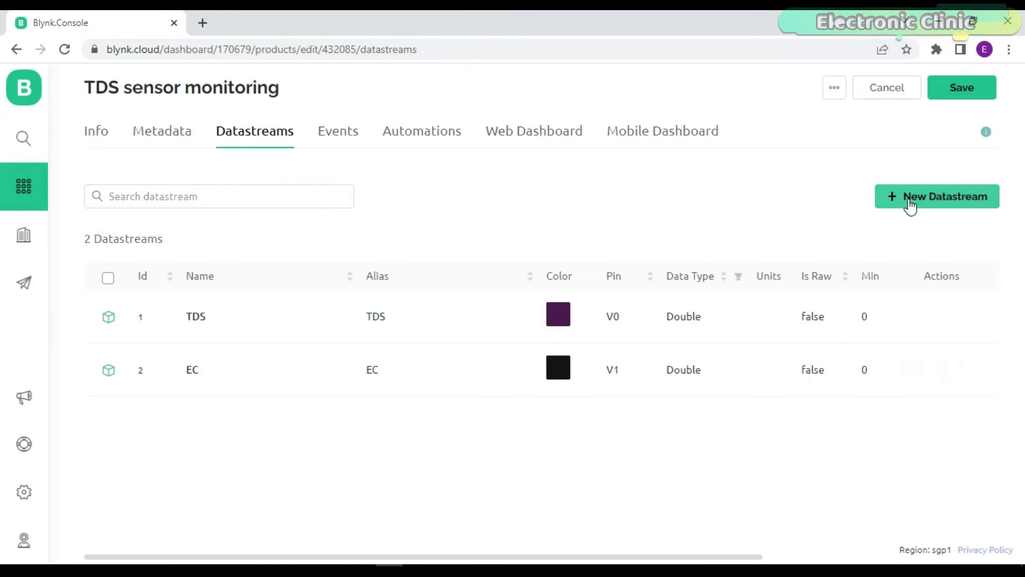
# Step: Start a third virtual pin datastream named Temperature on pin V2 with the Double data type
pyautogui.click(910, 205)
pyautogui.click(895, 273)
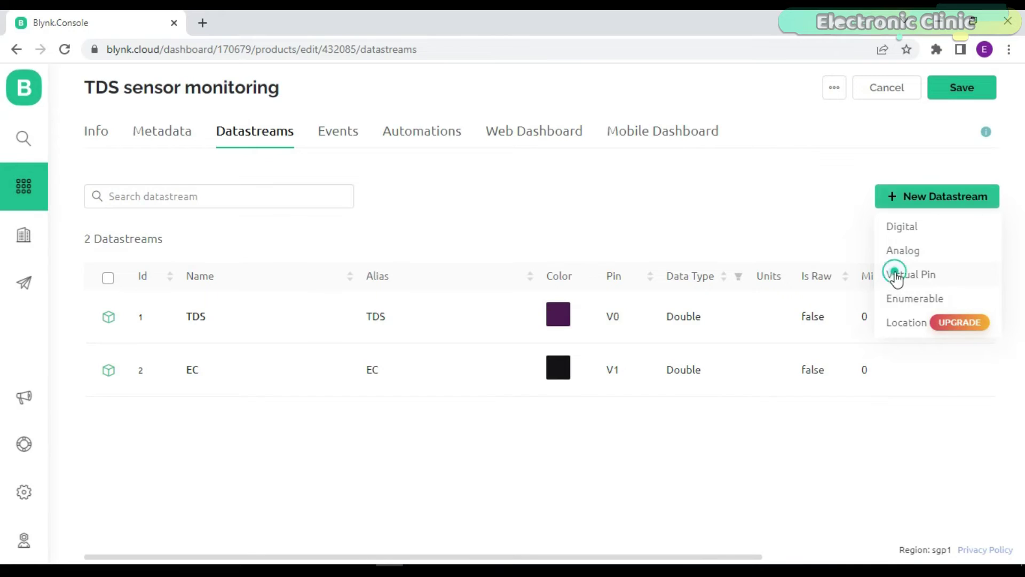
pyautogui.tripleClick(362, 185)
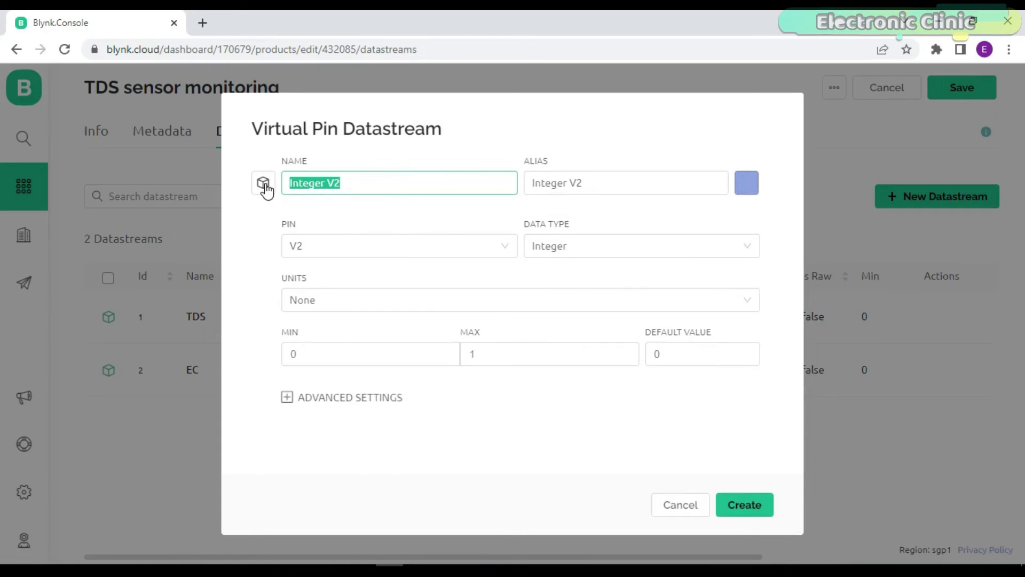
pyautogui.write('Temperature')
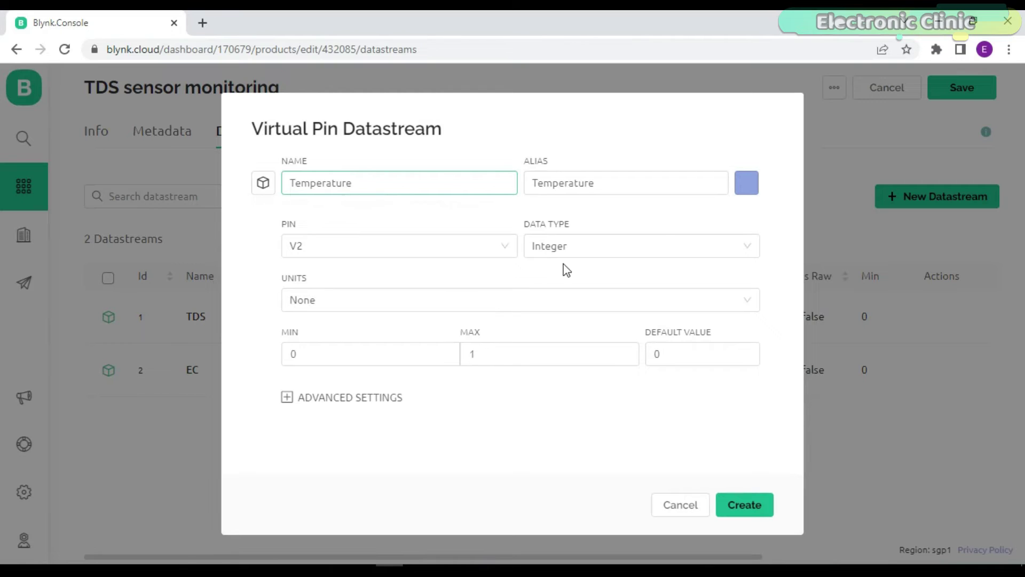
pyautogui.click(577, 245)
pyautogui.click(544, 298)
# Step: Give the Temperature datastream the unit Celsius, °C and a maximum of 150, and create it
pyautogui.click(421, 304)
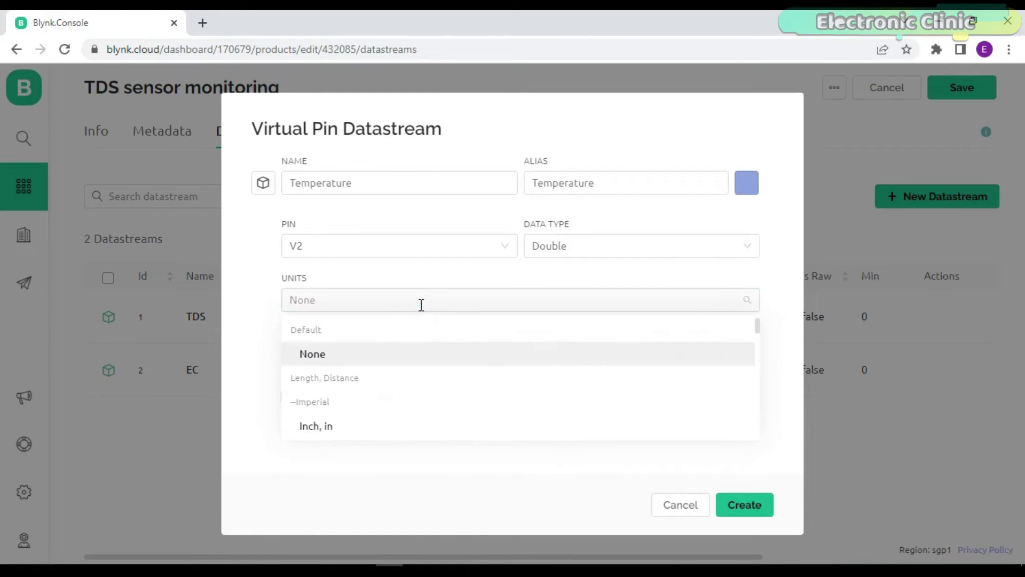
pyautogui.scroll(-10, 369, 406)
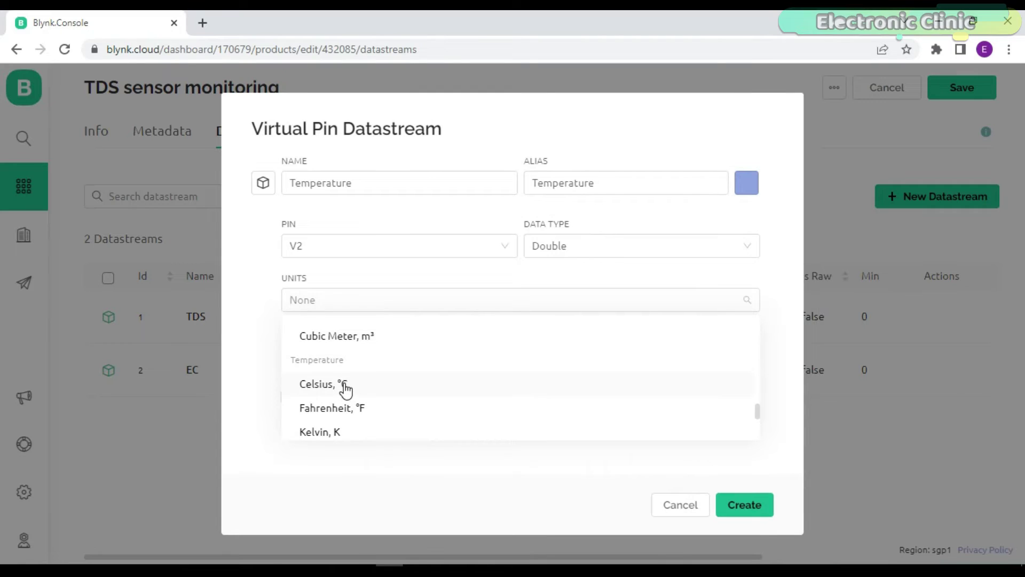
pyautogui.click(345, 385)
pyautogui.click(428, 359)
pyautogui.write('0')
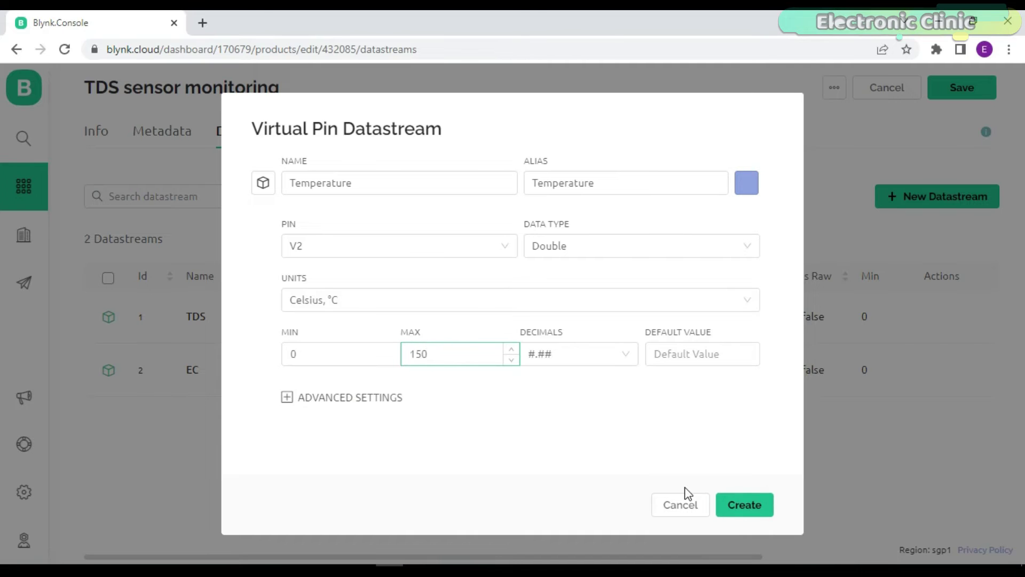
pyautogui.click(743, 514)
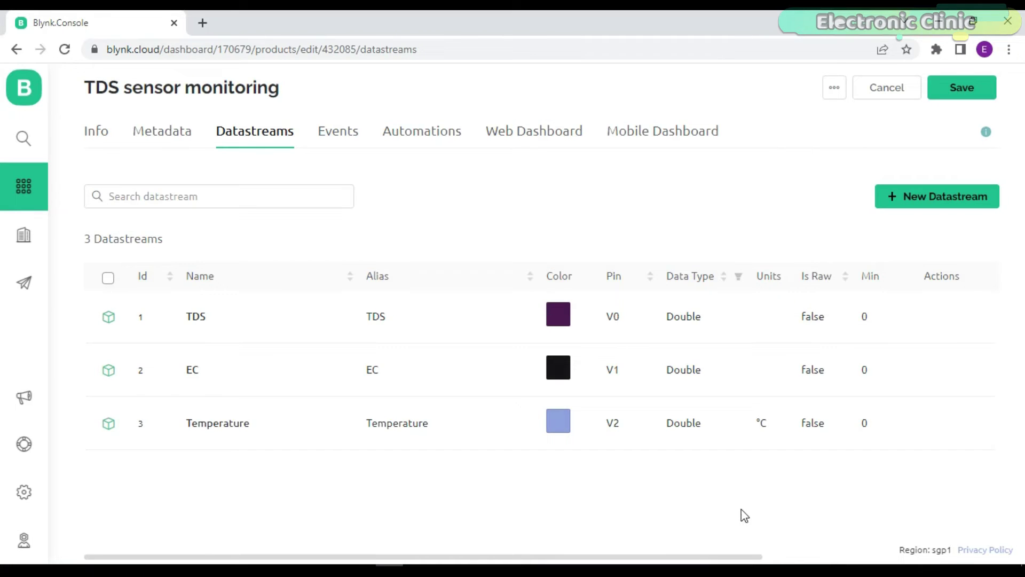
# Step: Add a Gauge widget to the empty canvas of the product's web dashboard
pyautogui.click(333, 135)
pyautogui.click(435, 135)
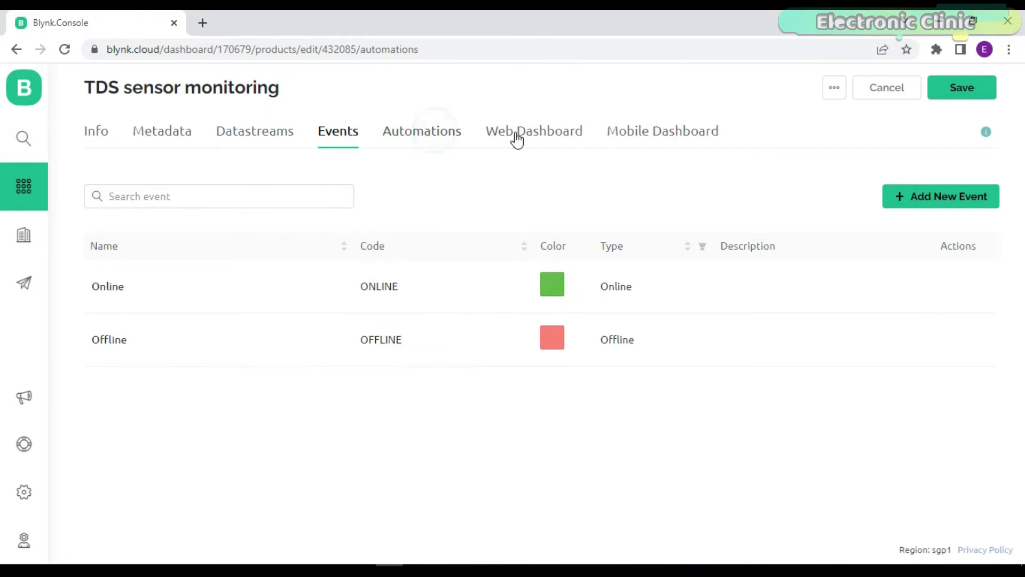
pyautogui.click(533, 138)
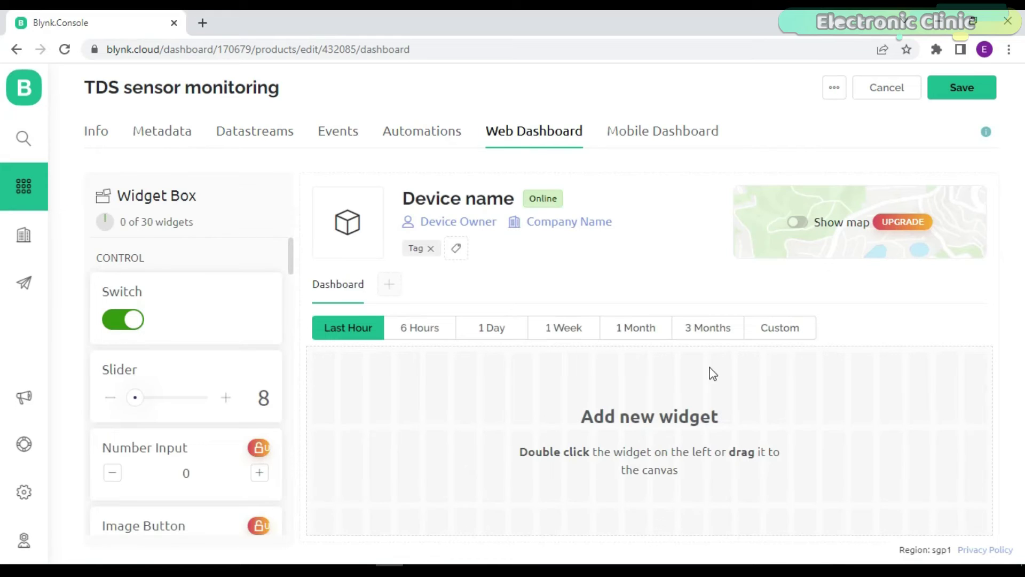
pyautogui.moveTo(293, 266); pyautogui.dragTo(294, 356)
pyautogui.moveTo(131, 293); pyautogui.dragTo(550, 430)
# Step: Title the new gauge TDS and link it to the TDS (V0) datastream
pyautogui.click(567, 372)
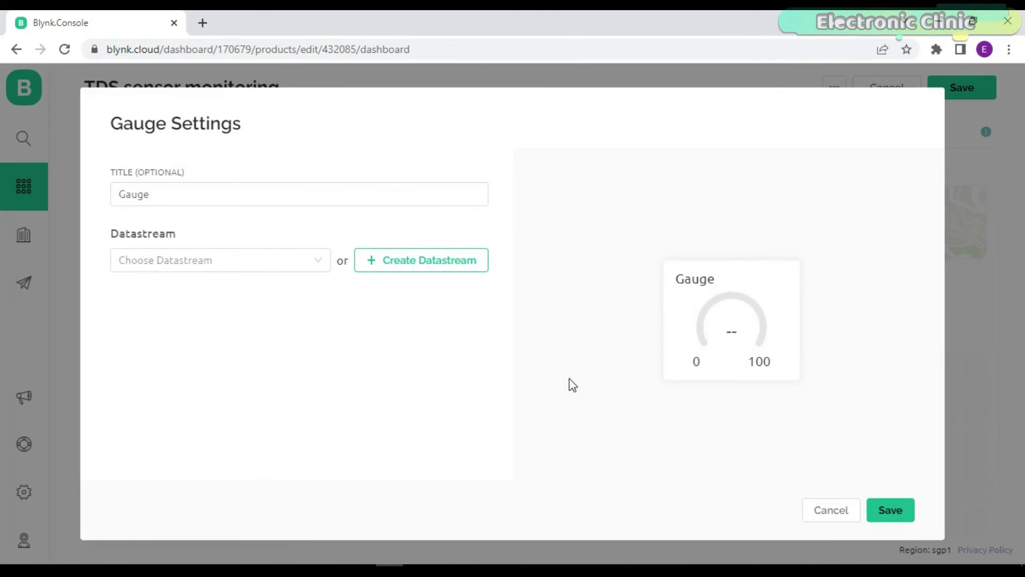
pyautogui.click(248, 195)
pyautogui.doubleClick(249, 196)
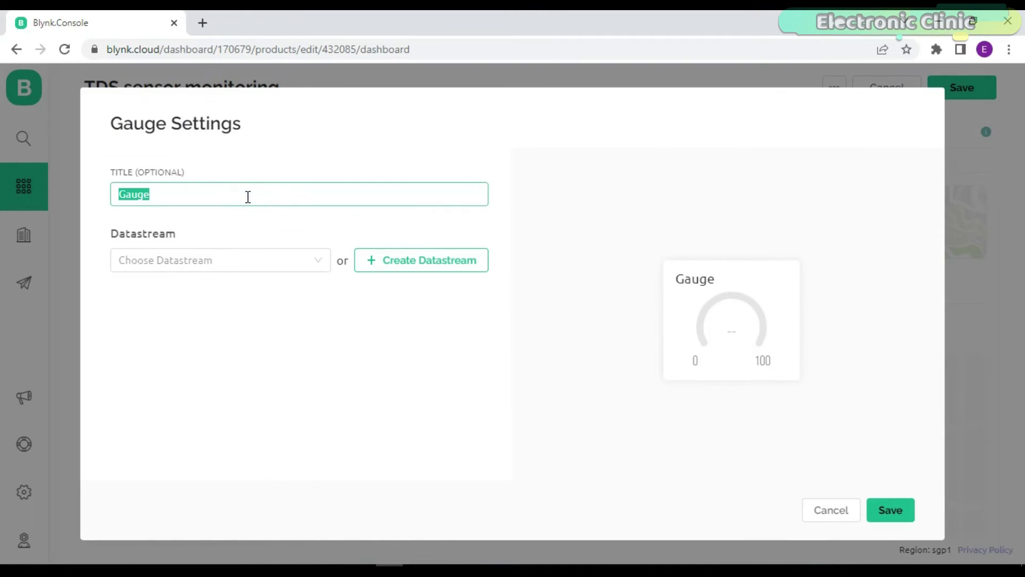
pyautogui.write('TDS')
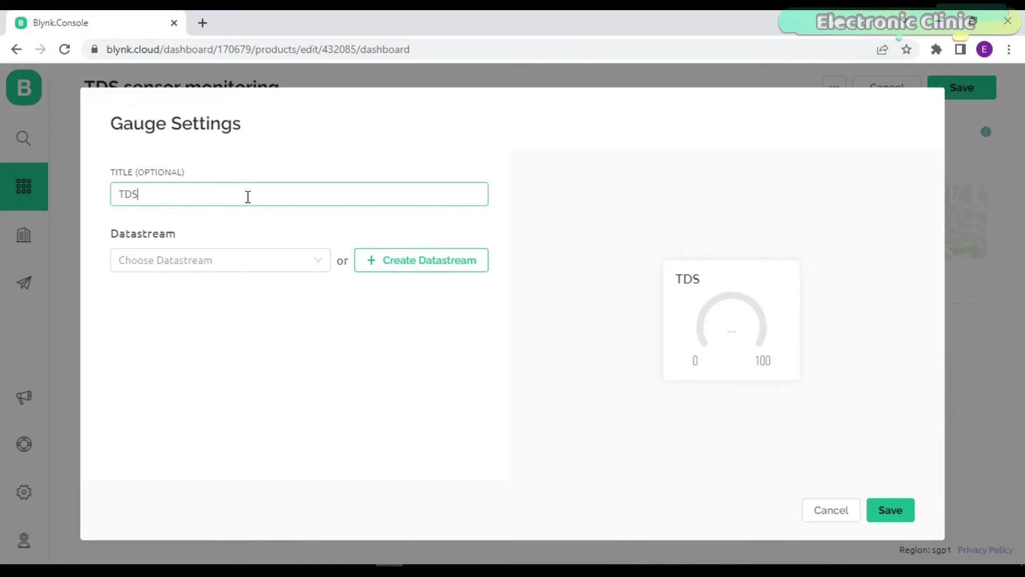
pyautogui.click(272, 259)
pyautogui.click(154, 315)
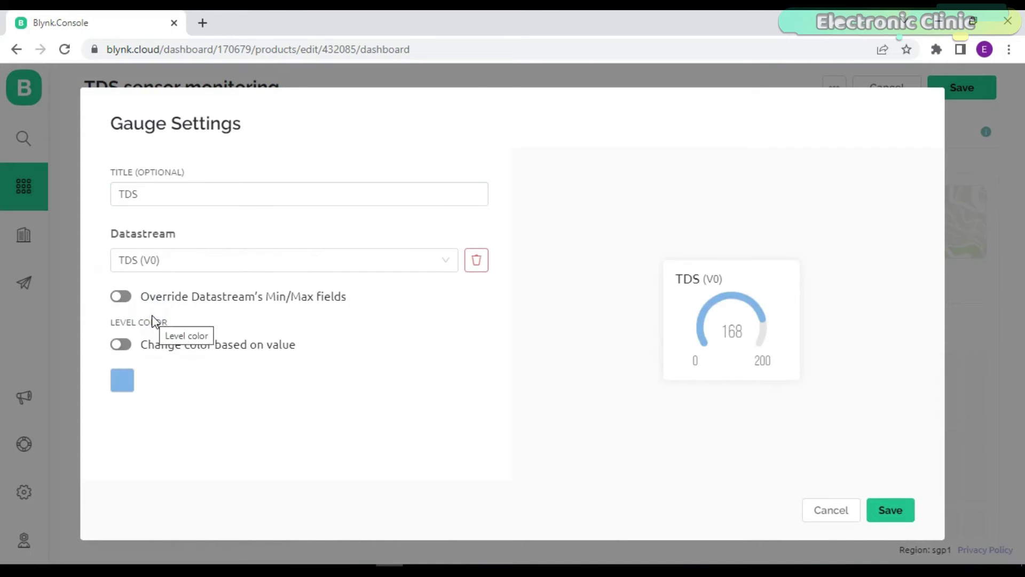
# Step: Set the TDS gauge's level color to black and save the gauge settings
pyautogui.click(128, 386)
pyautogui.click(313, 282)
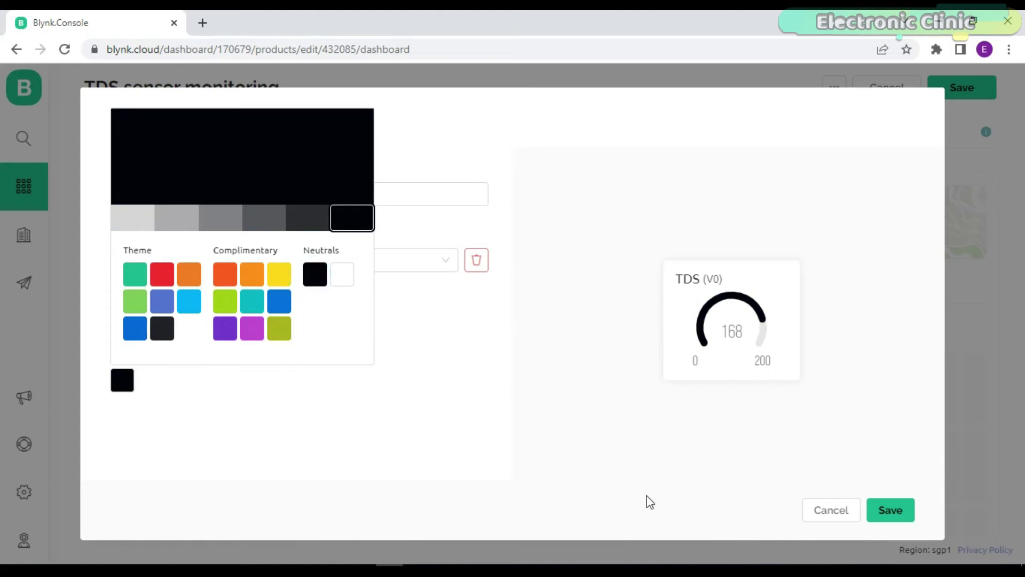
pyautogui.click(614, 435)
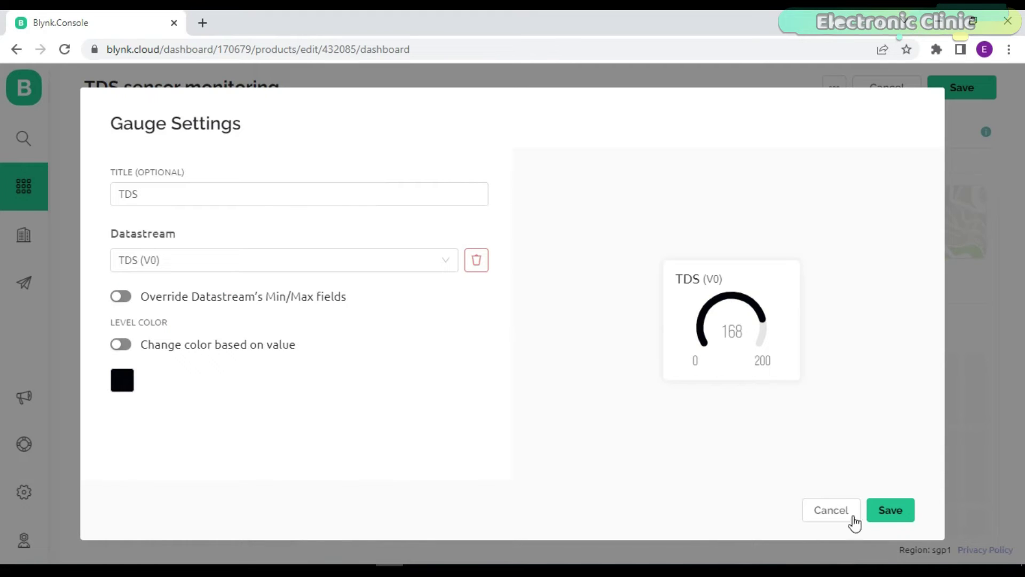
pyautogui.click(900, 511)
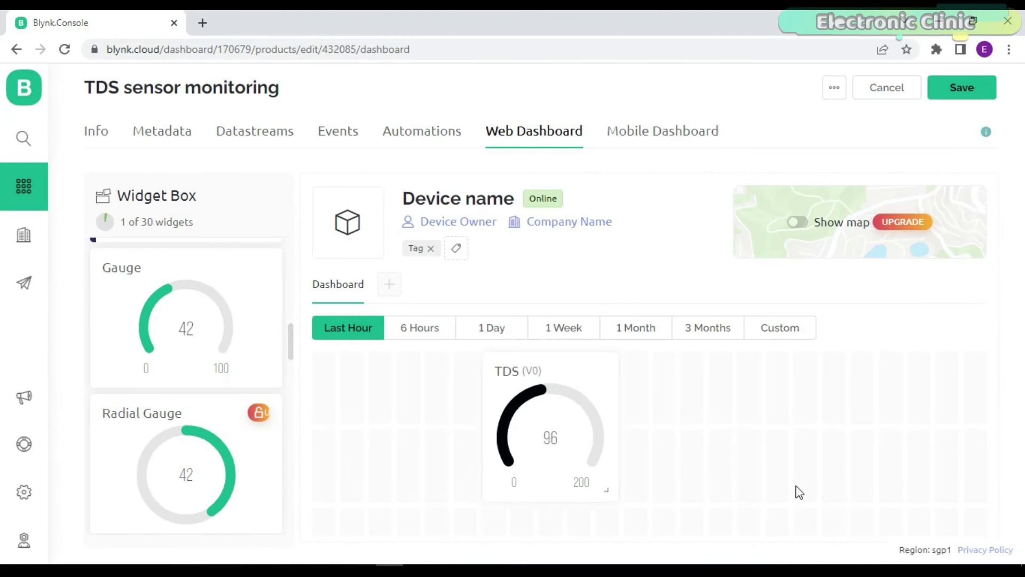
# Step: Add a second Gauge widget beside the TDS gauge, titled EC and linked to the EC (V1) datastream
pyautogui.moveTo(158, 336); pyautogui.dragTo(734, 452)
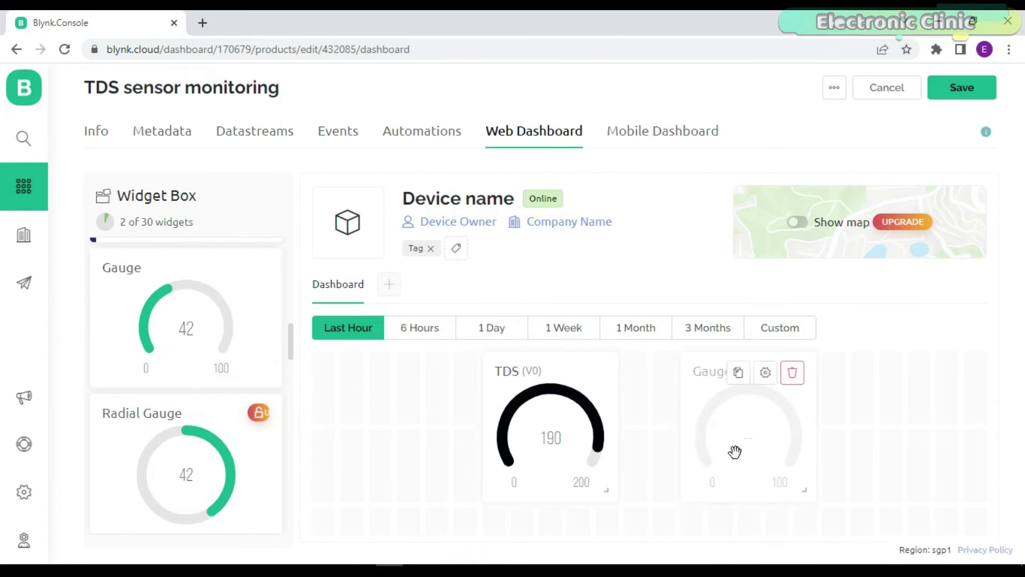
pyautogui.click(765, 376)
pyautogui.click(190, 193)
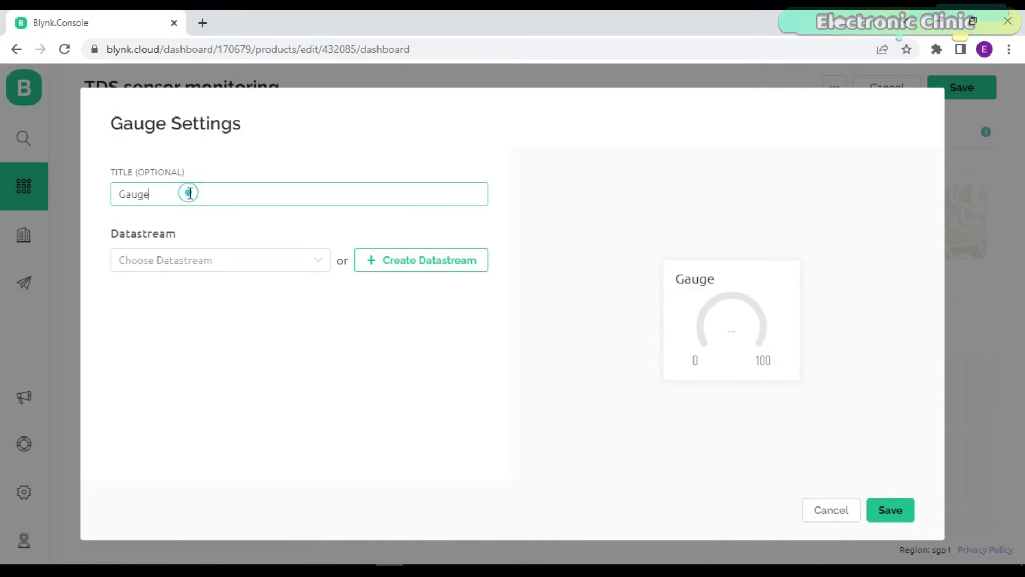
pyautogui.doubleClick(190, 193)
pyautogui.write('EC')
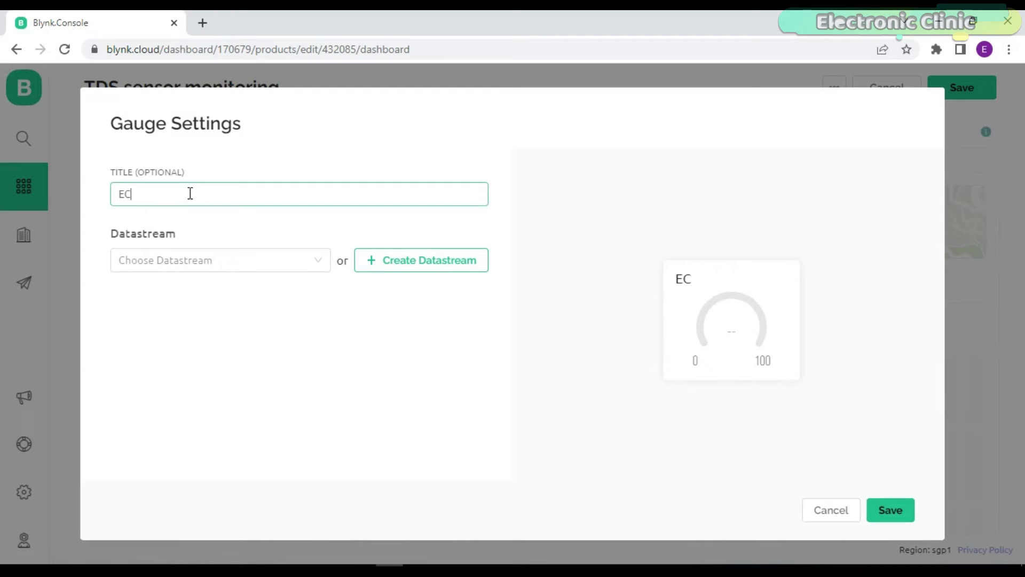
pyautogui.click(256, 262)
pyautogui.click(134, 291)
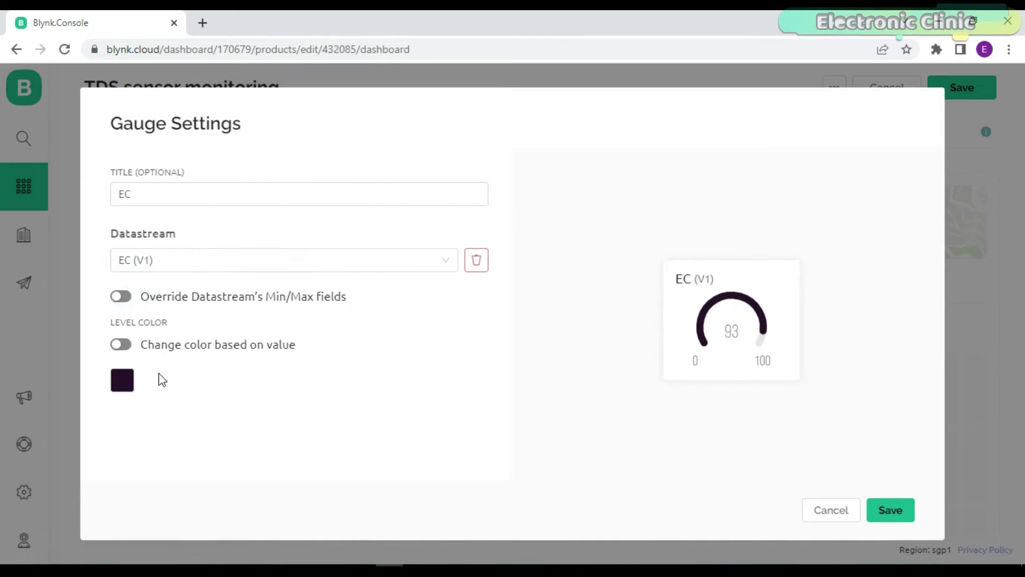
# Step: Set the EC gauge's level color to black and save the gauge settings
pyautogui.click(122, 380)
pyautogui.click(312, 274)
pyautogui.click(398, 435)
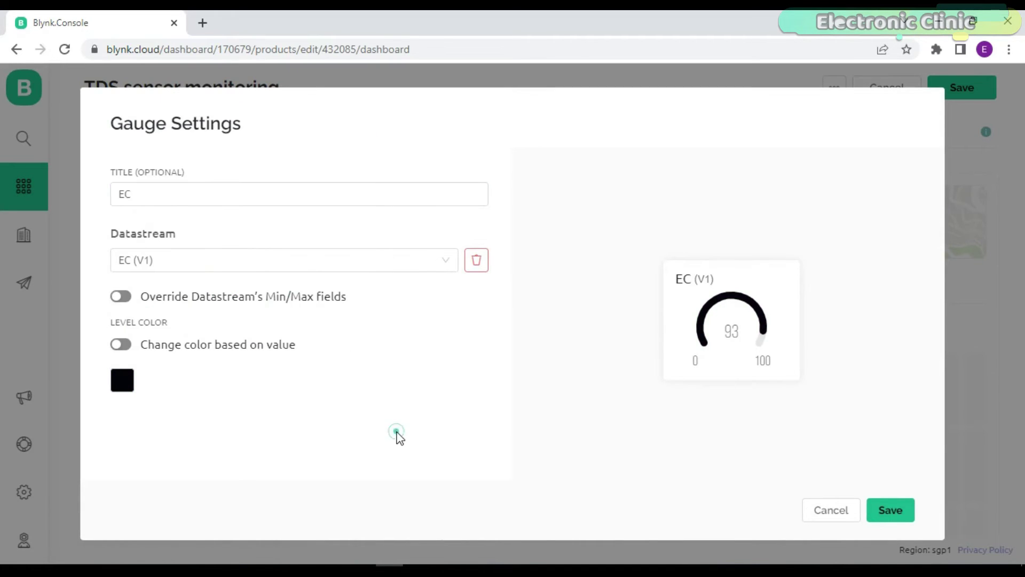
pyautogui.click(882, 511)
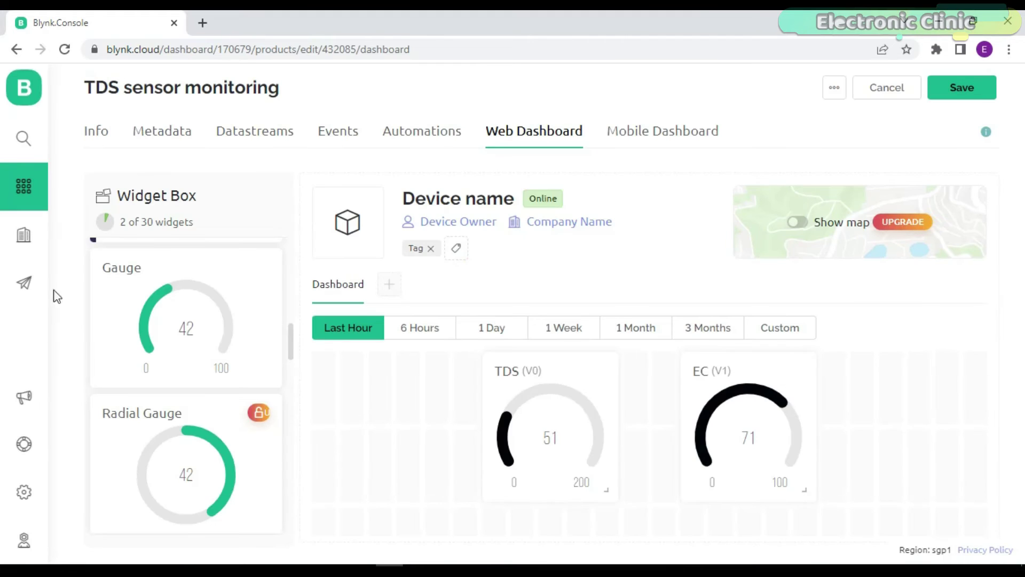
# Step: Add a third Gauge widget beside the EC gauge, titled Temperature and linked to the Temperature (V2) datastream
pyautogui.moveTo(106, 299); pyautogui.dragTo(876, 408)
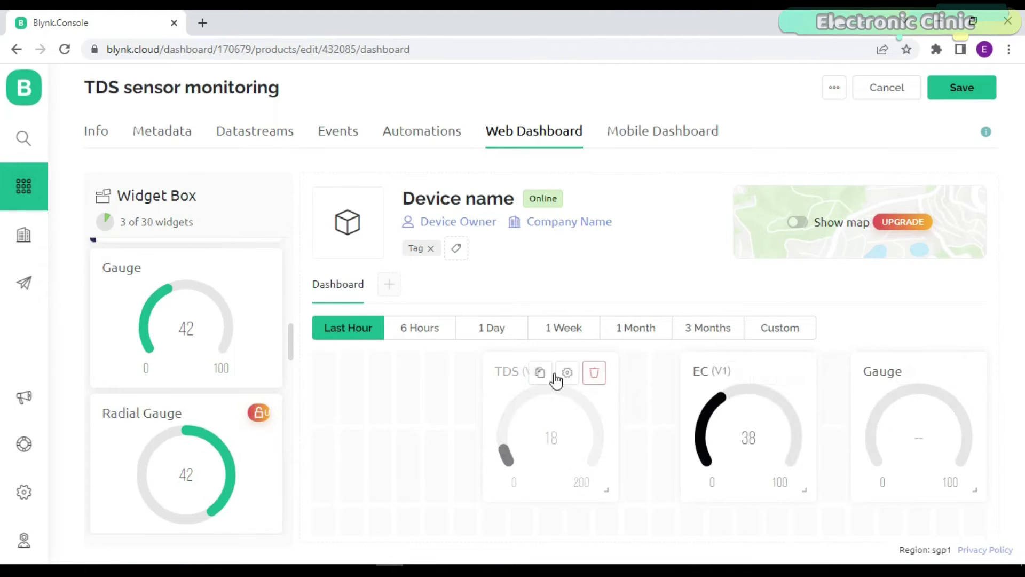
pyautogui.click(934, 374)
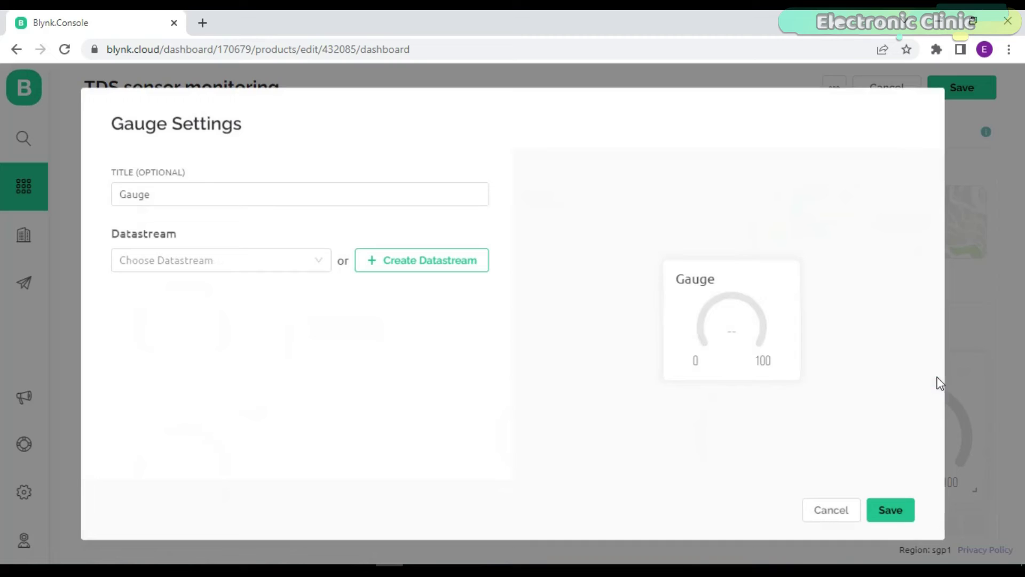
pyautogui.doubleClick(220, 195)
pyautogui.write('Temperature')
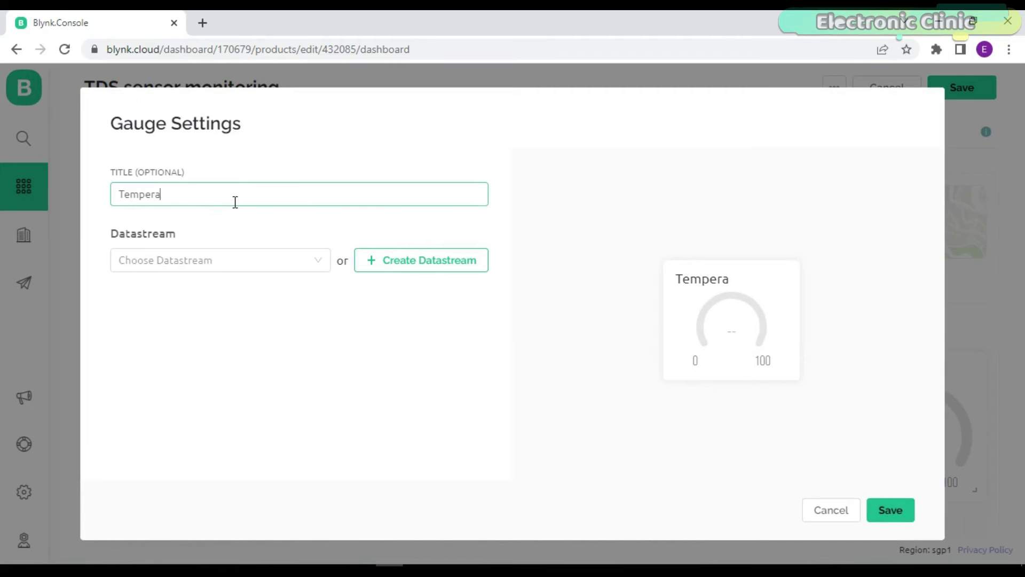
pyautogui.click(214, 260)
pyautogui.click(168, 338)
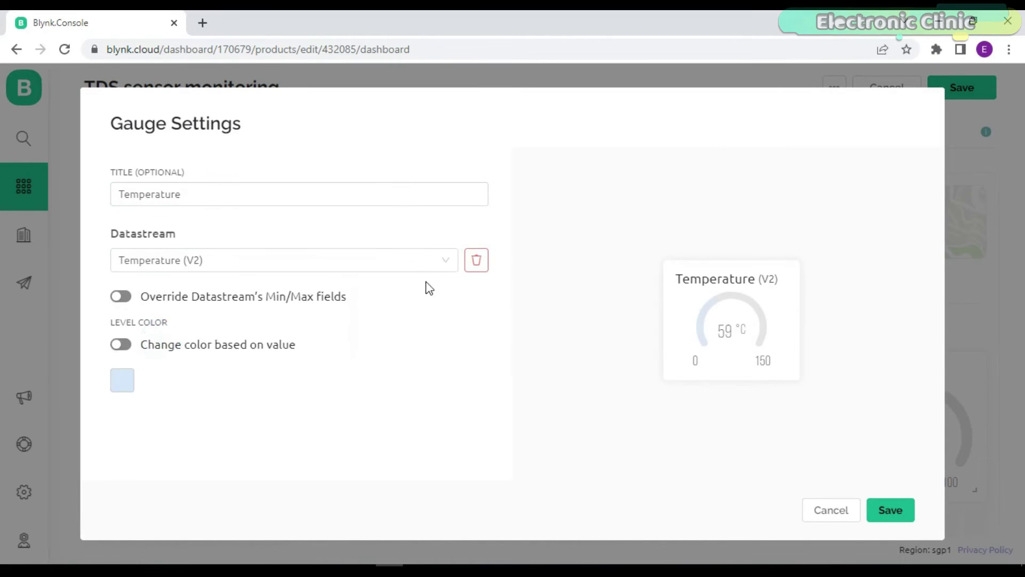
# Step: Set the Temperature gauge's level color to black and save the gauge settings
pyautogui.click(122, 380)
pyautogui.click(414, 336)
pyautogui.click(113, 383)
pyautogui.click(314, 277)
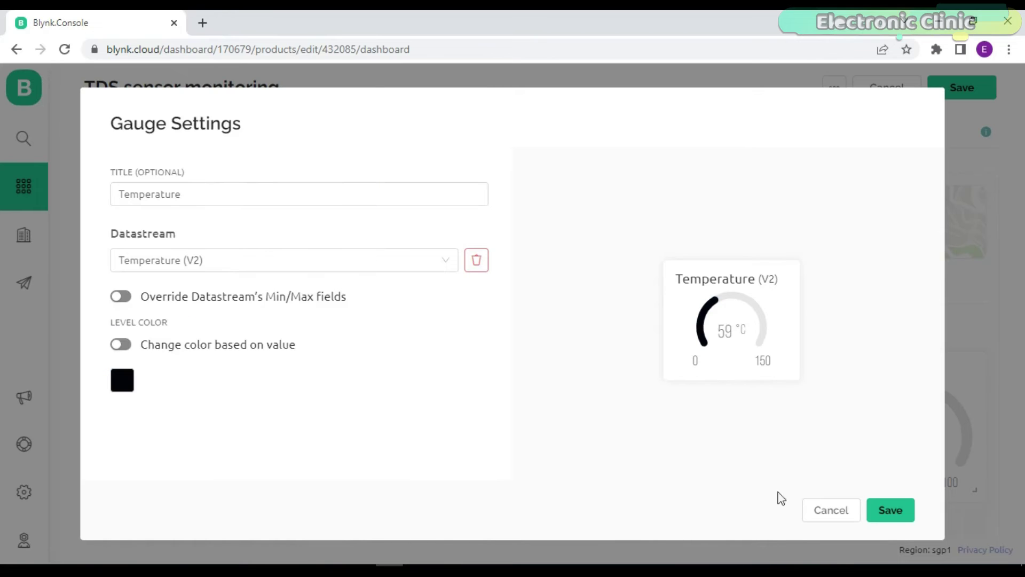
pyautogui.click(893, 513)
# Step: Arrange the TDS, EC and Temperature gauges side by side, widen them equally to fill the row, and save the product
pyautogui.moveTo(505, 372); pyautogui.dragTo(362, 388)
pyautogui.moveTo(442, 492); pyautogui.dragTo(575, 520)
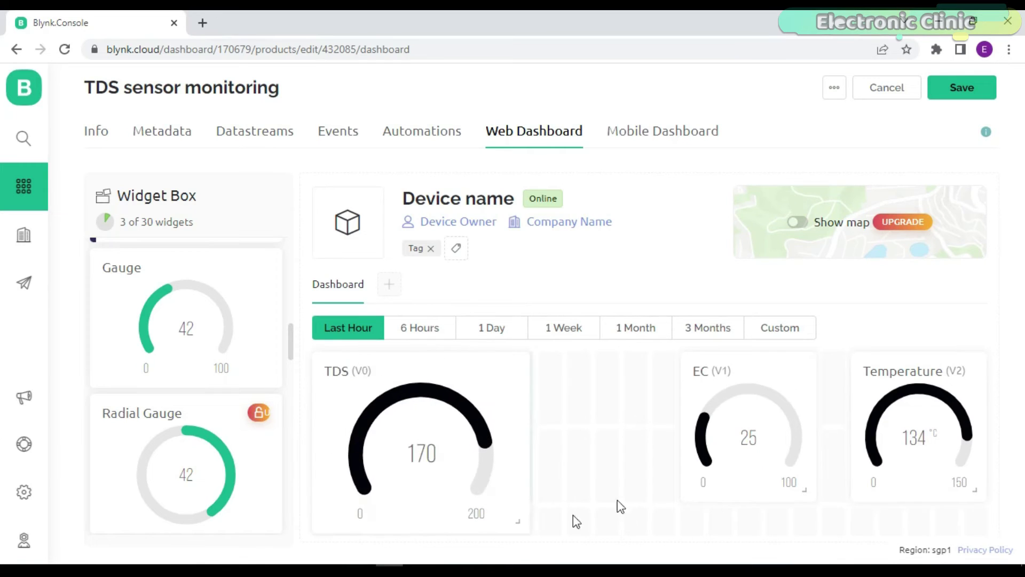
pyautogui.moveTo(690, 385); pyautogui.dragTo(545, 380)
pyautogui.moveTo(680, 503); pyautogui.dragTo(744, 501)
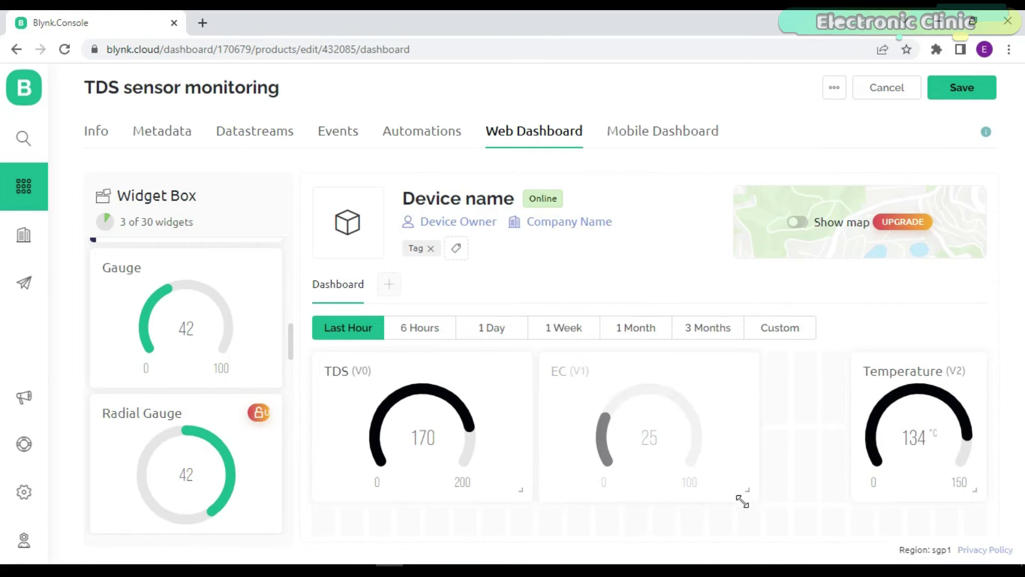
pyautogui.moveTo(865, 393); pyautogui.dragTo(787, 390)
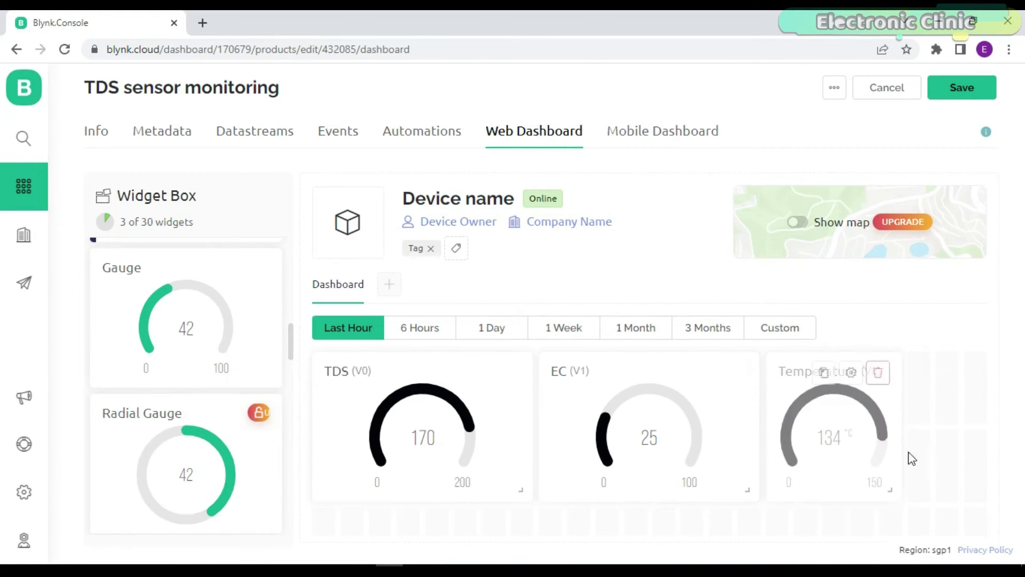
pyautogui.moveTo(902, 494); pyautogui.dragTo(977, 499)
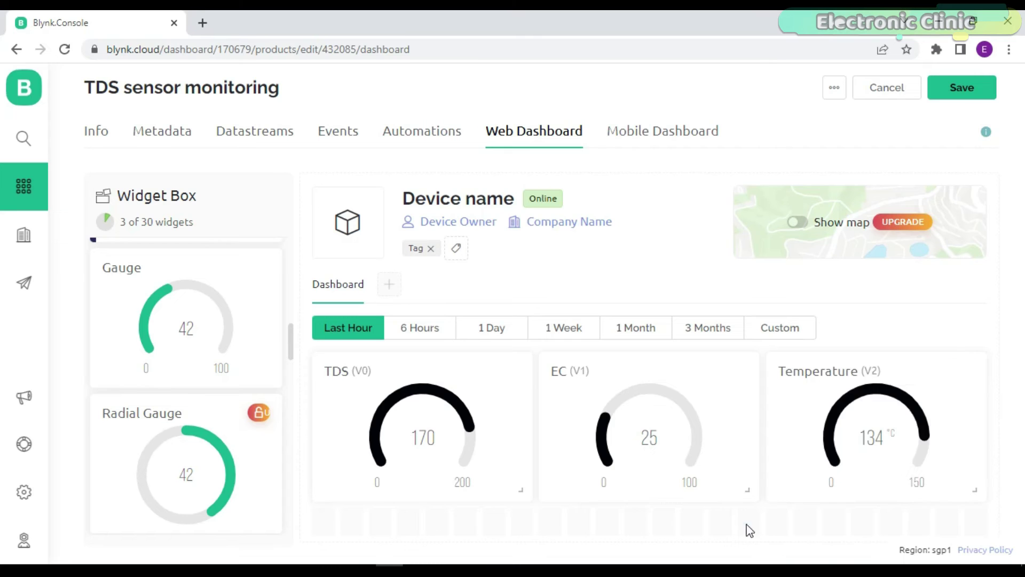
pyautogui.click(954, 95)
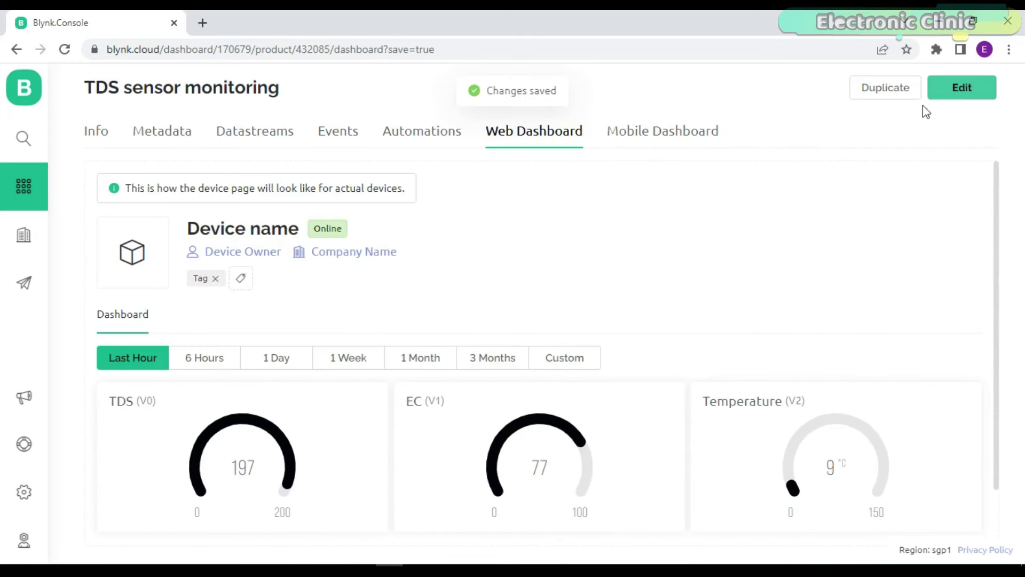
# Step: Create a new device from the TDS sensor monitoring template, keeping TDS sensor monitoring as the device name
pyautogui.click(659, 140)
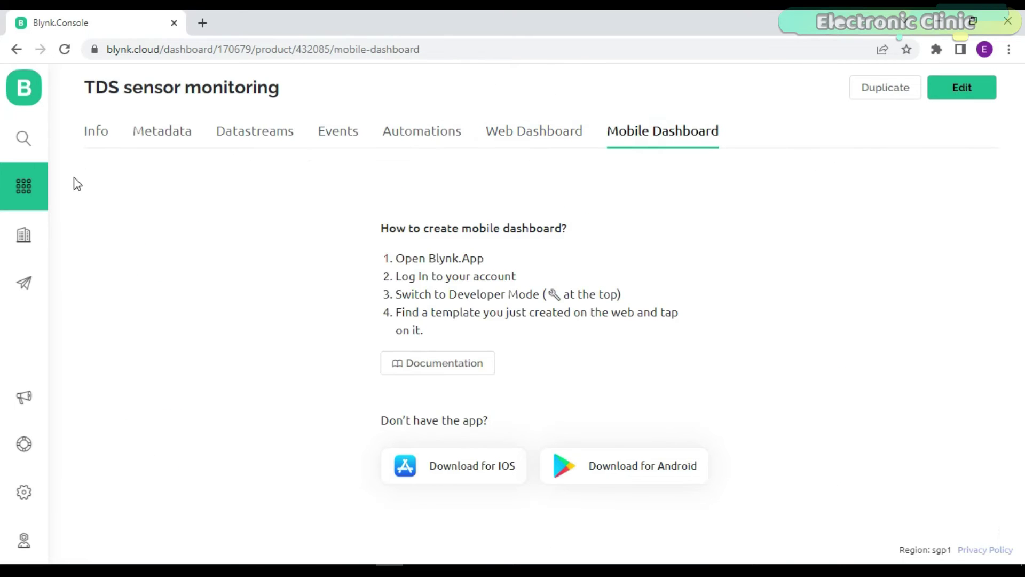
pyautogui.click(23, 149)
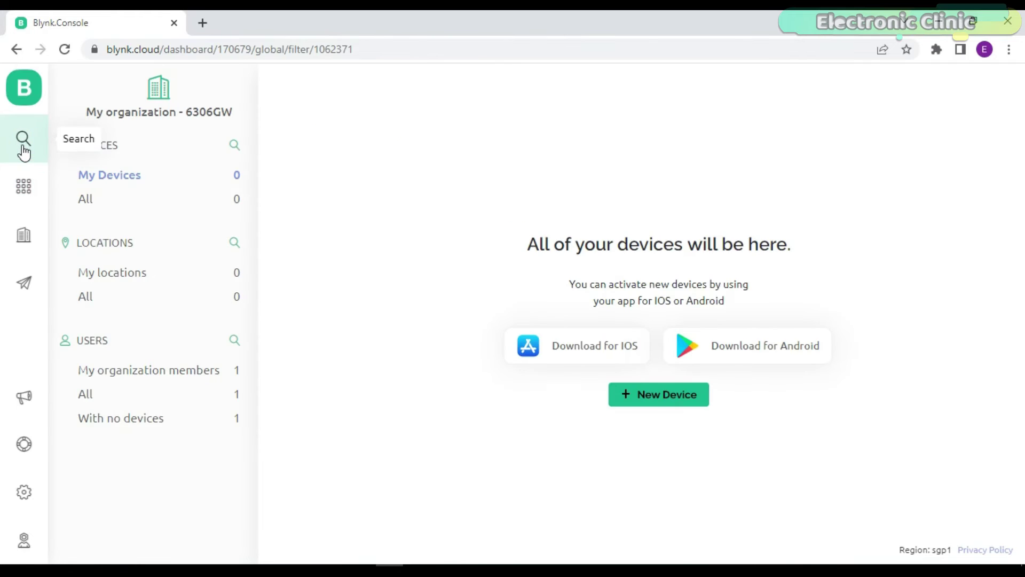
pyautogui.click(670, 410)
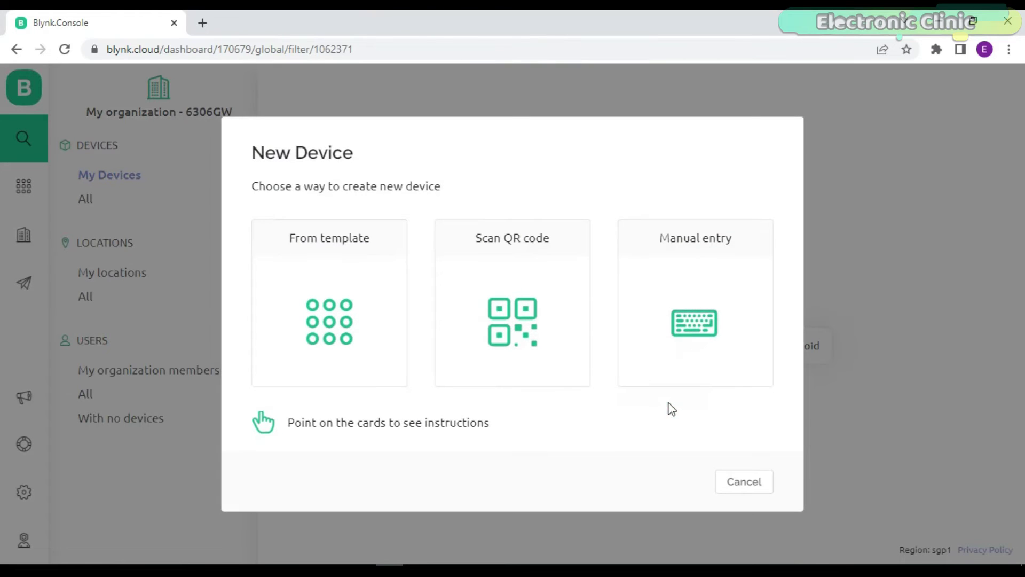
pyautogui.click(356, 368)
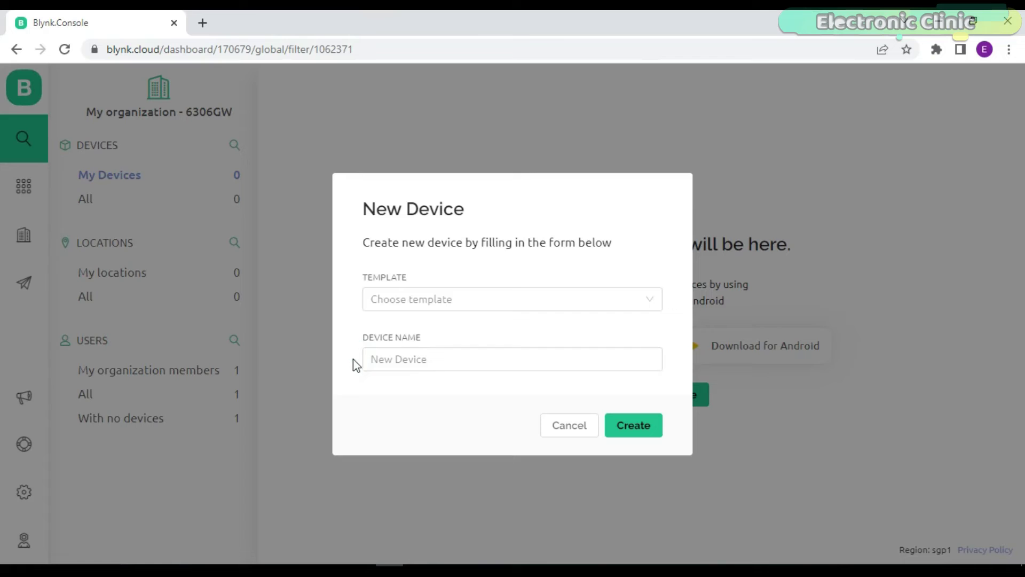
pyautogui.click(545, 300)
pyautogui.click(461, 354)
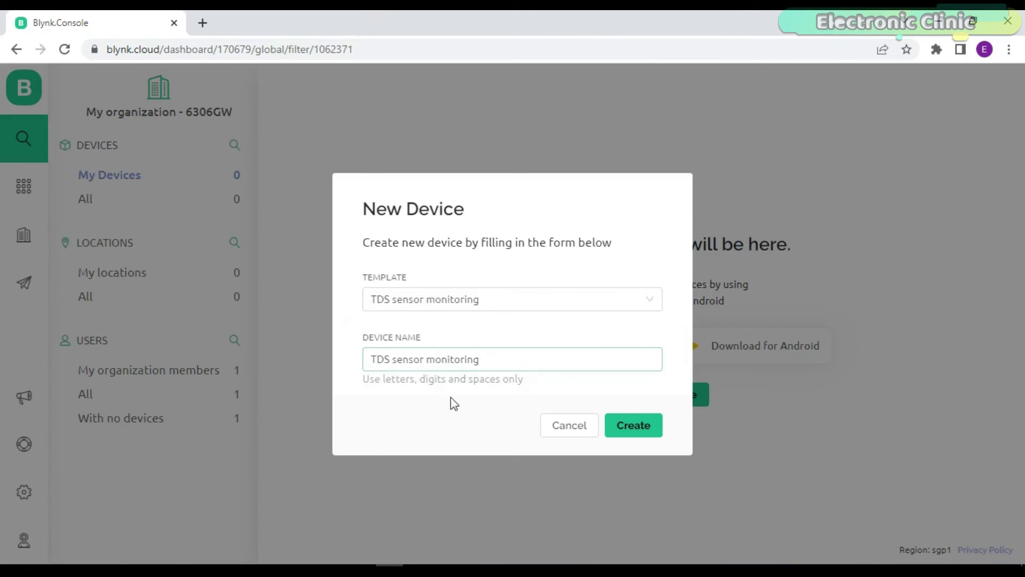
pyautogui.click(652, 433)
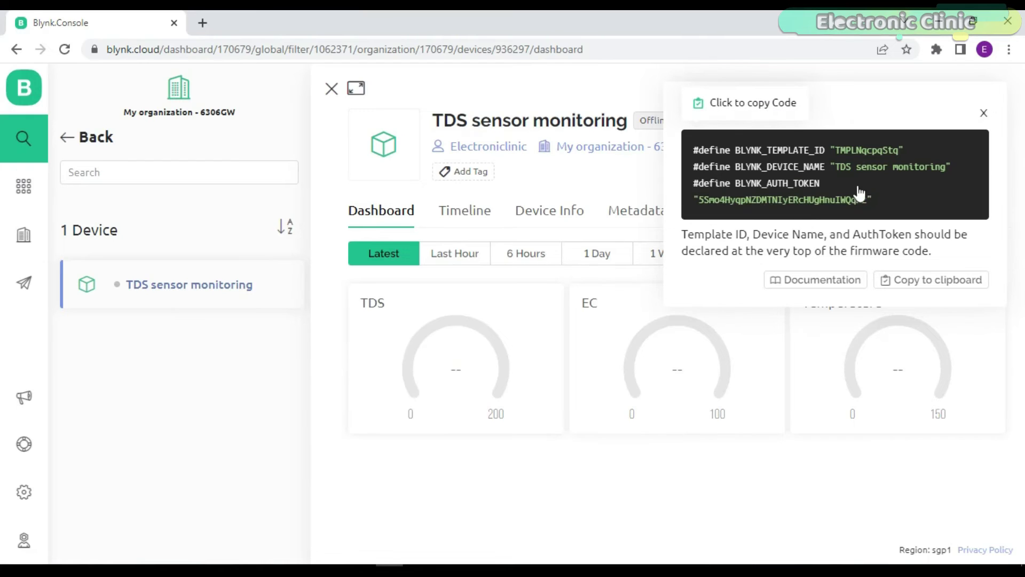
# Step: Copy the new device's template ID into the BLYNK_TEMPLATE_ID define of the tds_sensor_with_blynk_V2 sketch in the Arduino IDE
pyautogui.moveTo(900, 156); pyautogui.dragTo(841, 154)
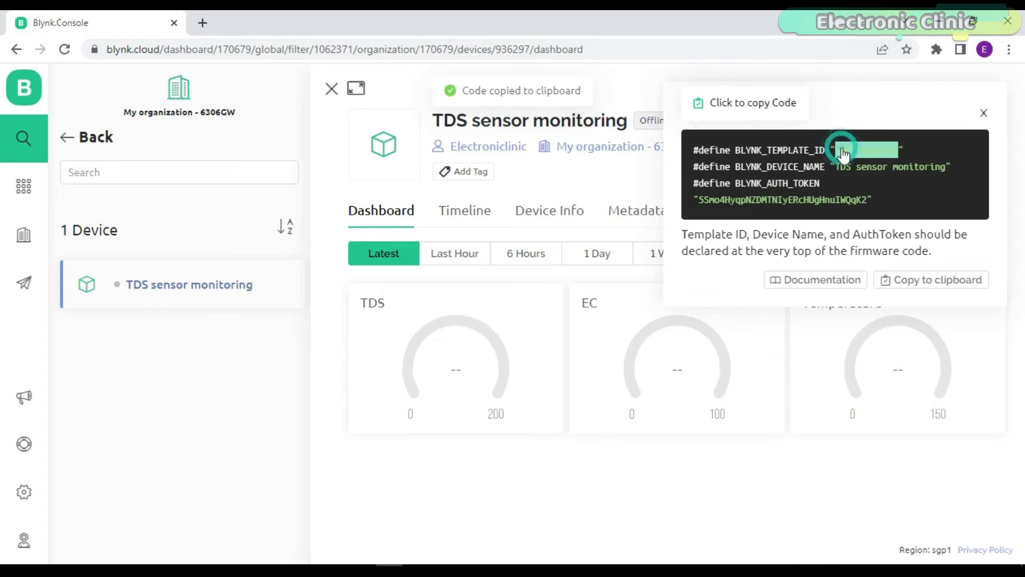
pyautogui.rightClick(840, 153)
pyautogui.click(839, 158)
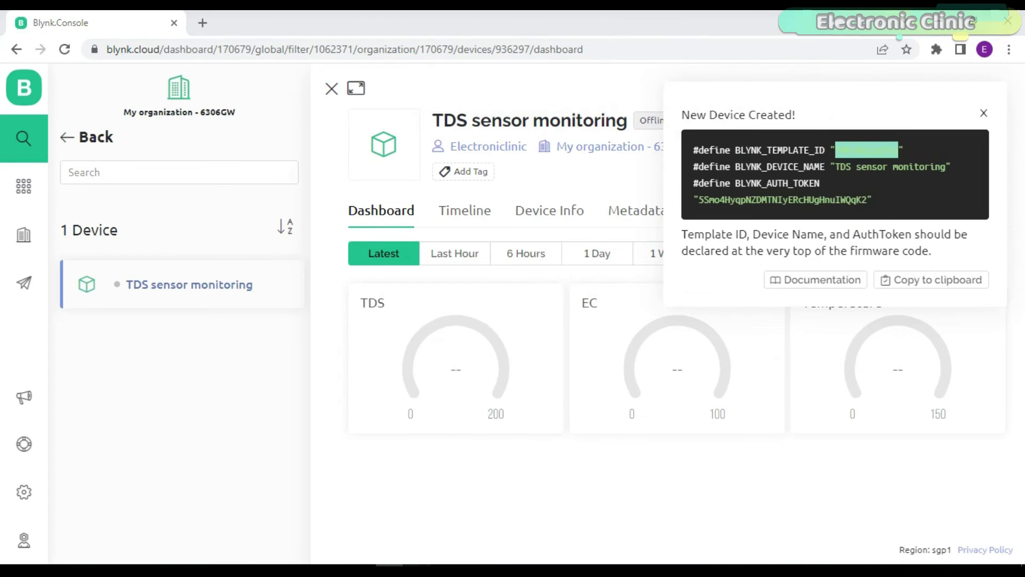
pyautogui.moveTo(420, 562)
pyautogui.click(491, 540)
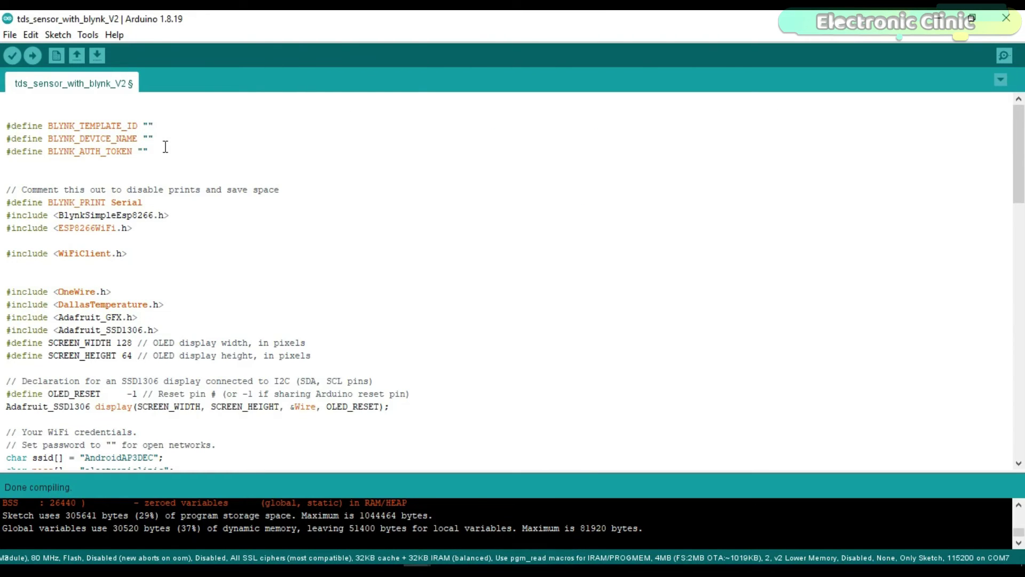
pyautogui.hotkey('ctrl', 'v')
# Step: Copy the device name TDS sensor monitoring from the Blynk Console into the Arduino sketch's BLYNK_DEVICE_NAME define
pyautogui.click(376, 561)
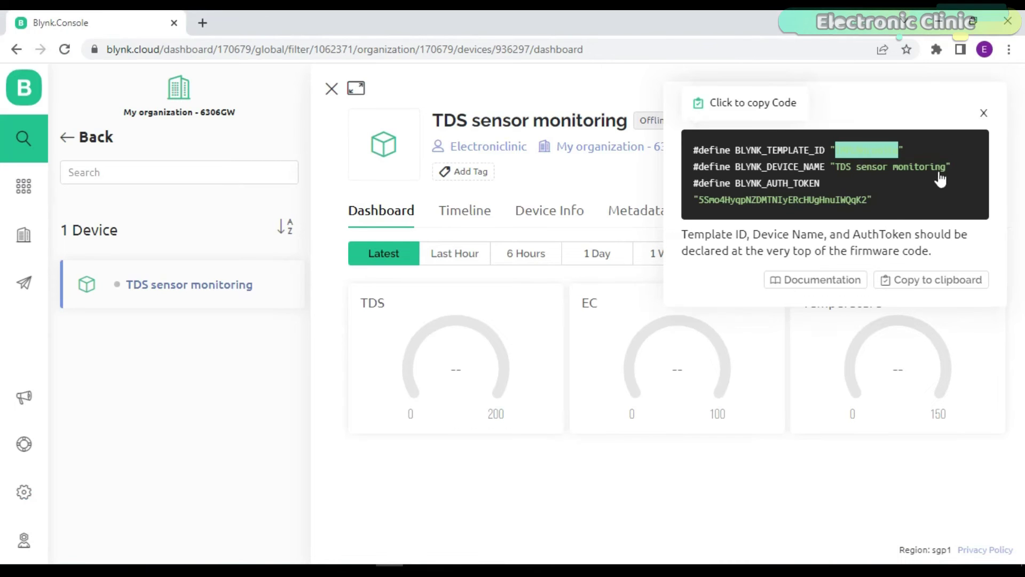
pyautogui.moveTo(947, 174); pyautogui.dragTo(840, 172)
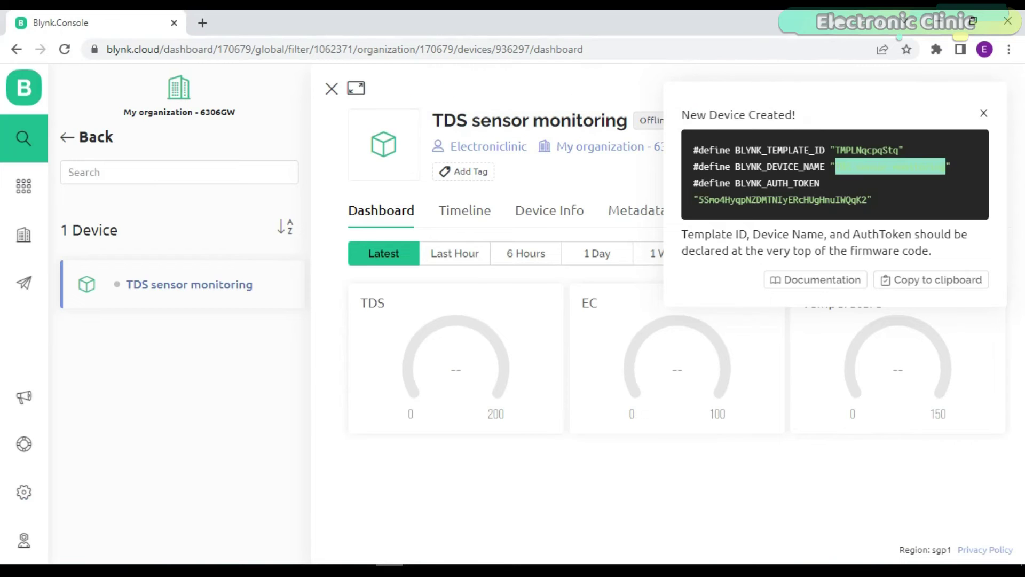
pyautogui.hotkey('alt', 'Tab')
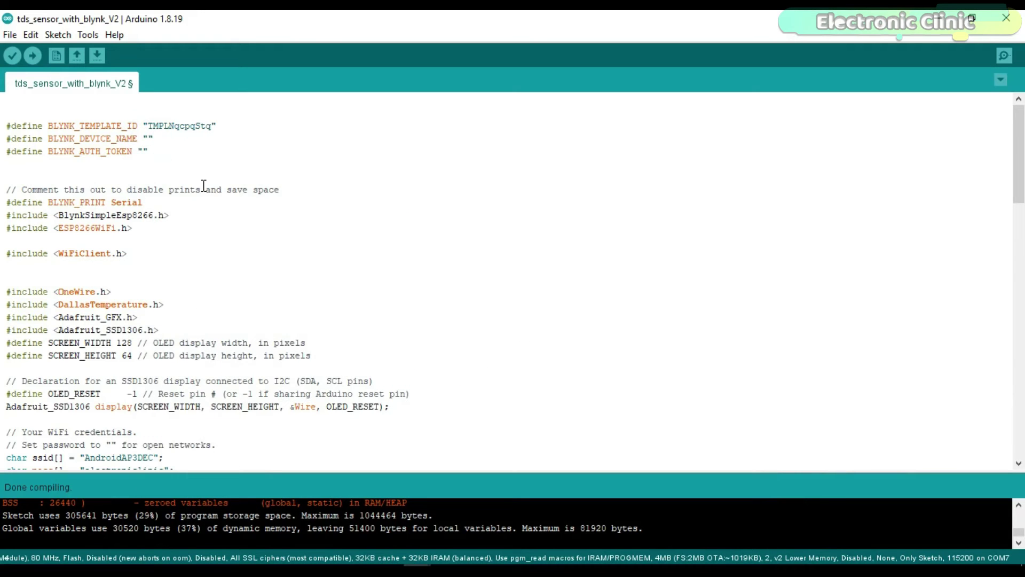
pyautogui.press('Down')
pyautogui.press('Left')
pyautogui.hotkey('ctrl', 'v')
# Step: Copy the device's auth token from the Blynk Console into the sketch's BLYNK_AUTH_TOKEN define and upload the sketch to the board
pyautogui.hotkey('alt', 'Tab')
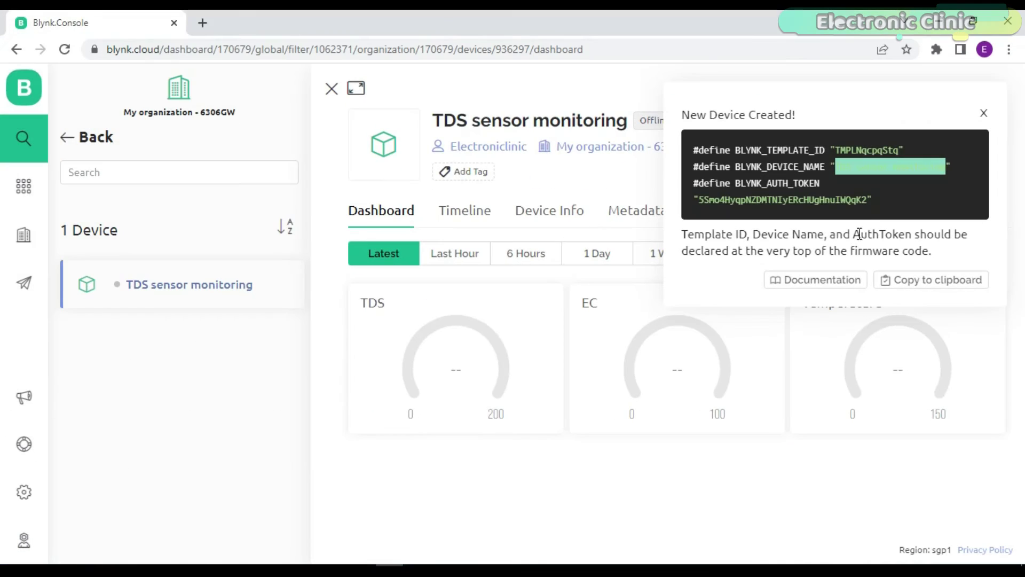
pyautogui.moveTo(868, 199); pyautogui.dragTo(720, 196)
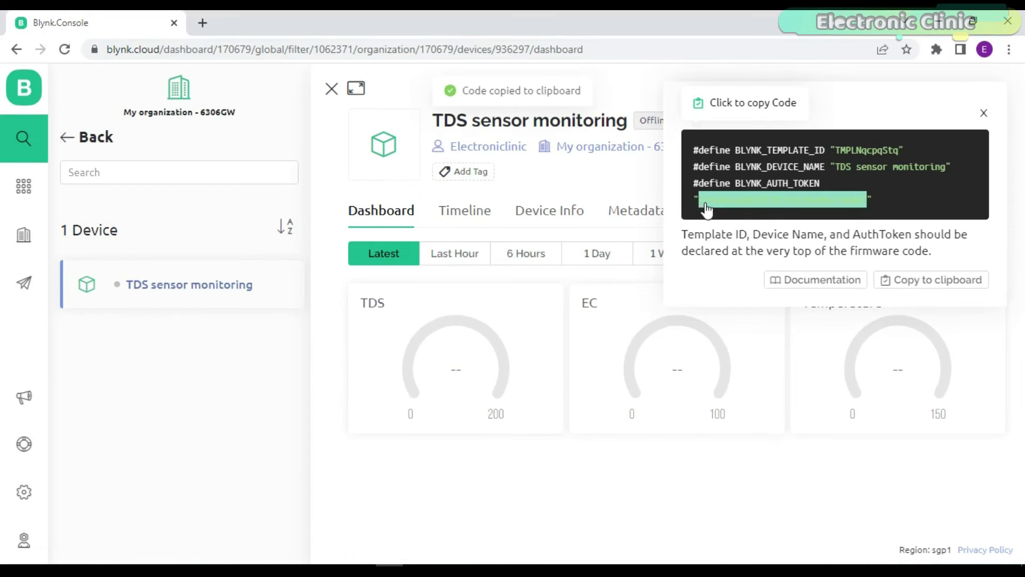
pyautogui.rightClick(719, 197)
pyautogui.click(721, 215)
pyautogui.hotkey('alt', 'Tab')
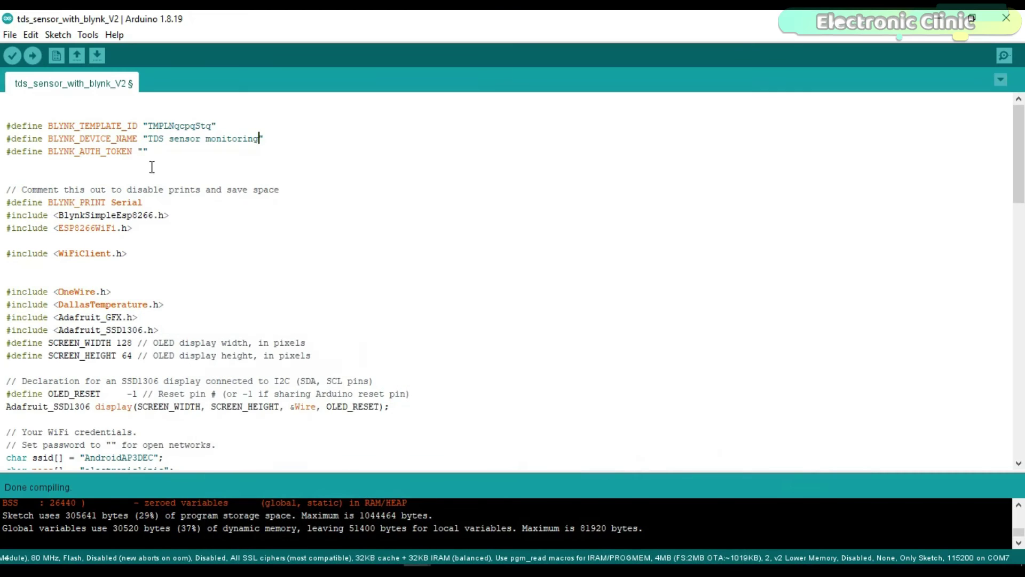
pyautogui.click(142, 152)
pyautogui.hotkey('ctrl', 'v')
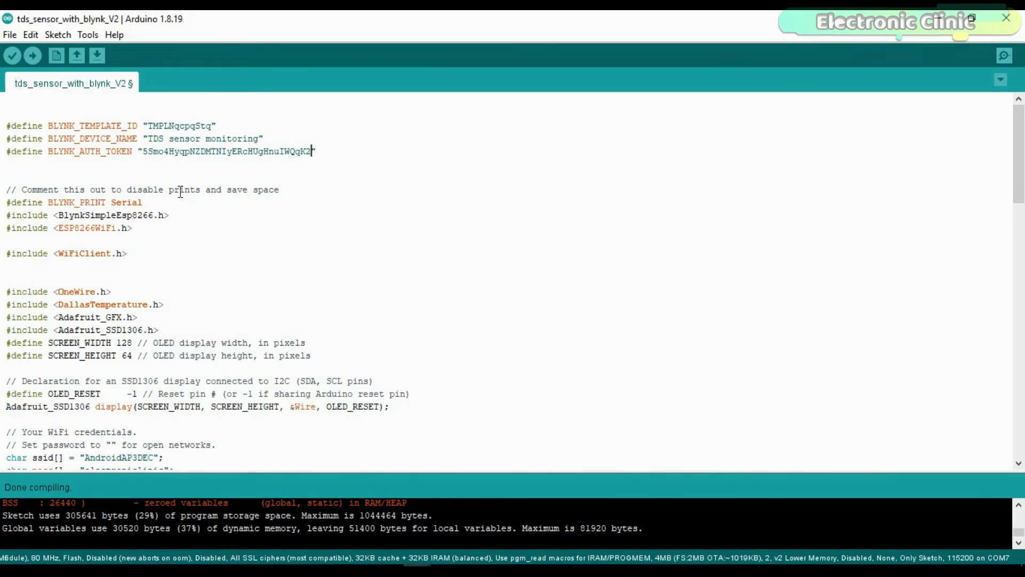
pyautogui.click(33, 55)
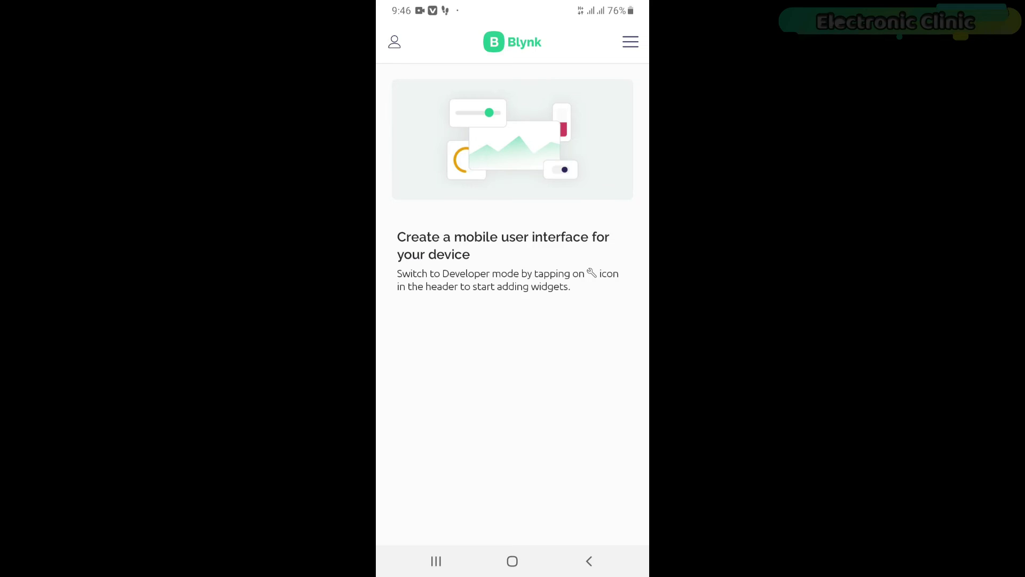
# Step: In the Blynk mobile app's Developer Mode, open the TDS sensor monitoring template and add a Gauge widget
pyautogui.click(543, 82)
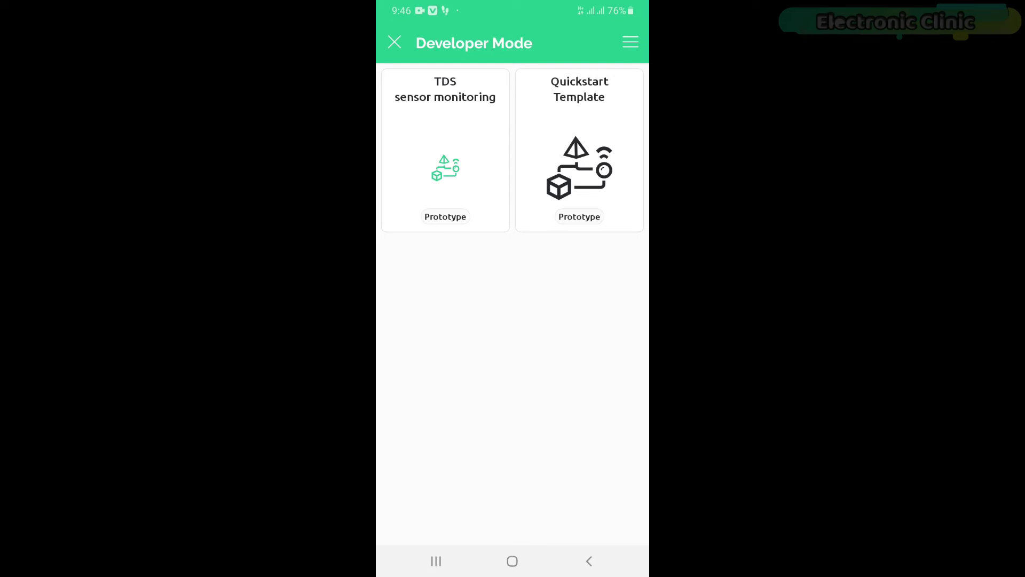
pyautogui.click(445, 149)
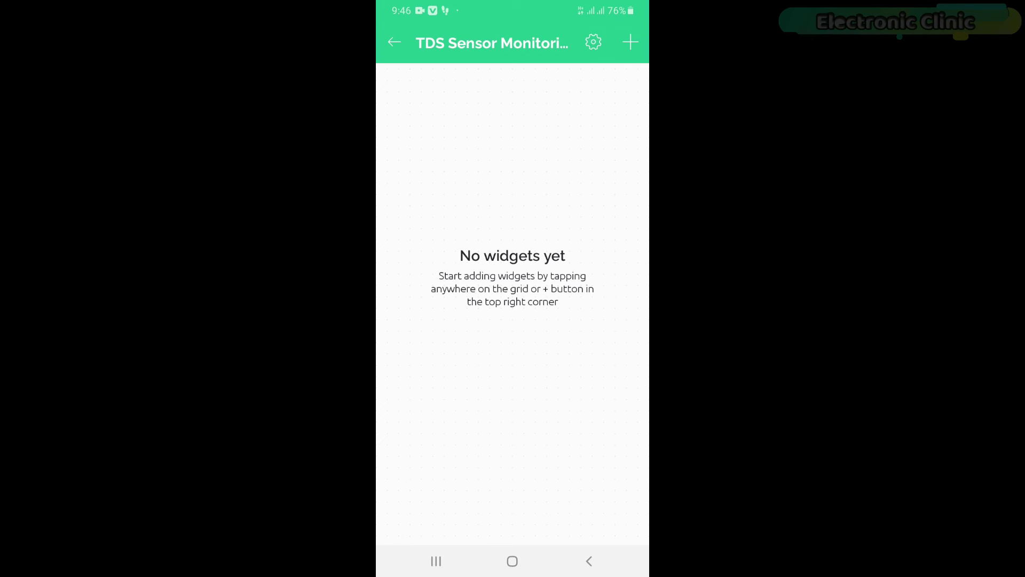
pyautogui.click(631, 42)
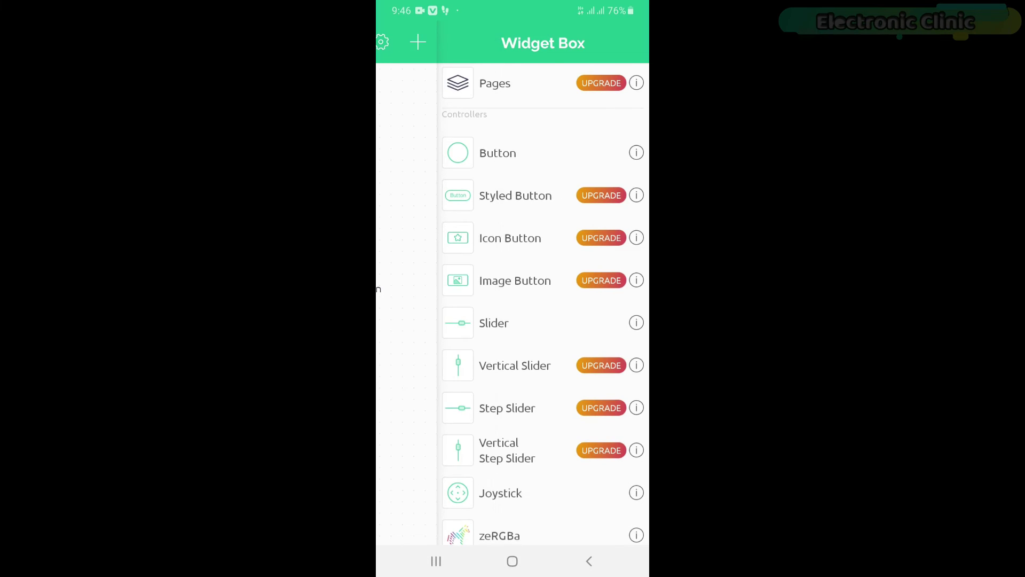
pyautogui.scroll(-15, 543, 304)
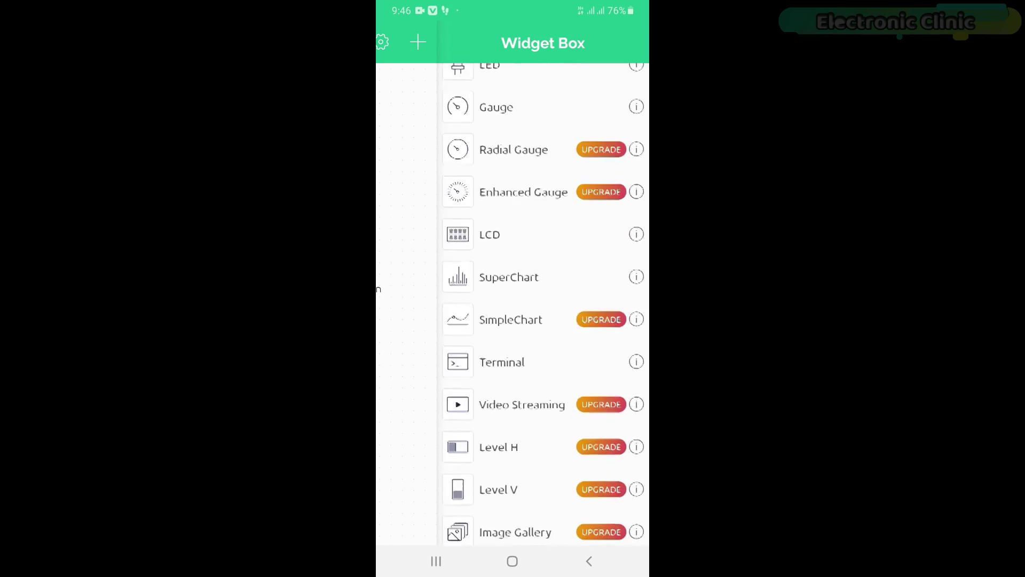
pyautogui.scroll(3, 543, 304)
pyautogui.click(494, 240)
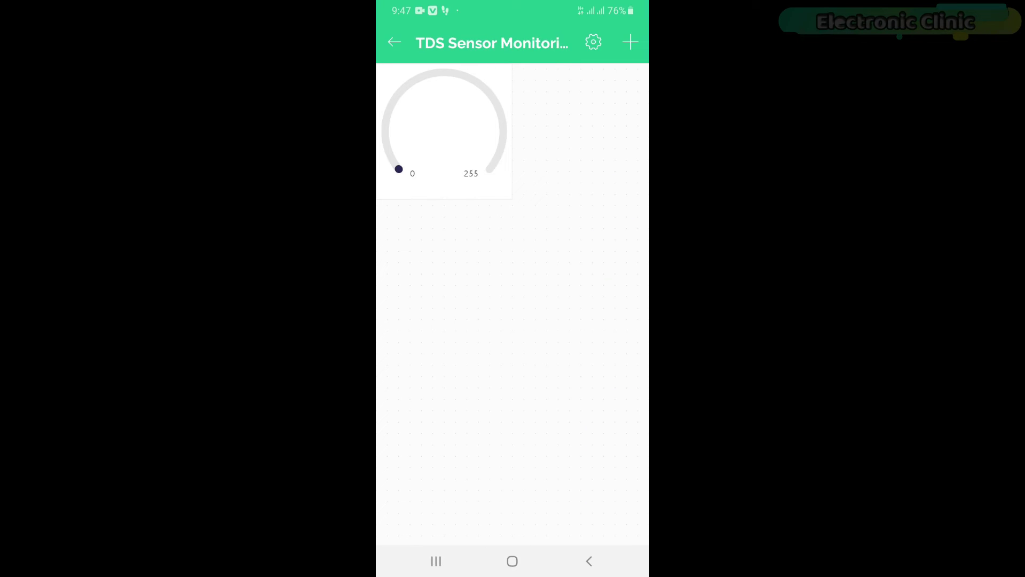
# Step: Link the mobile gauge to the TDS (V0) datastream and title it TDS
pyautogui.click(443, 130)
pyautogui.click(481, 269)
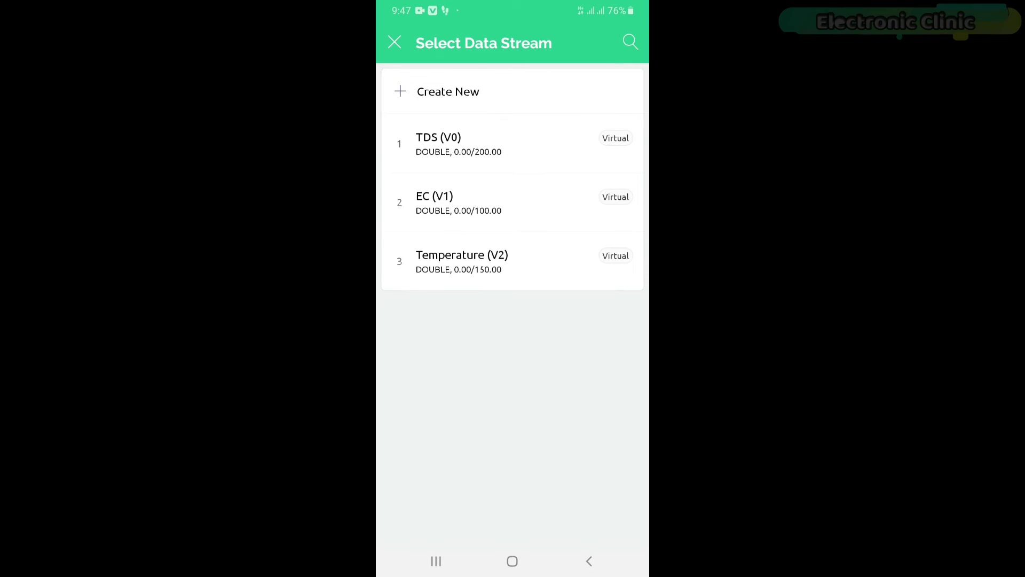
pyautogui.click(459, 144)
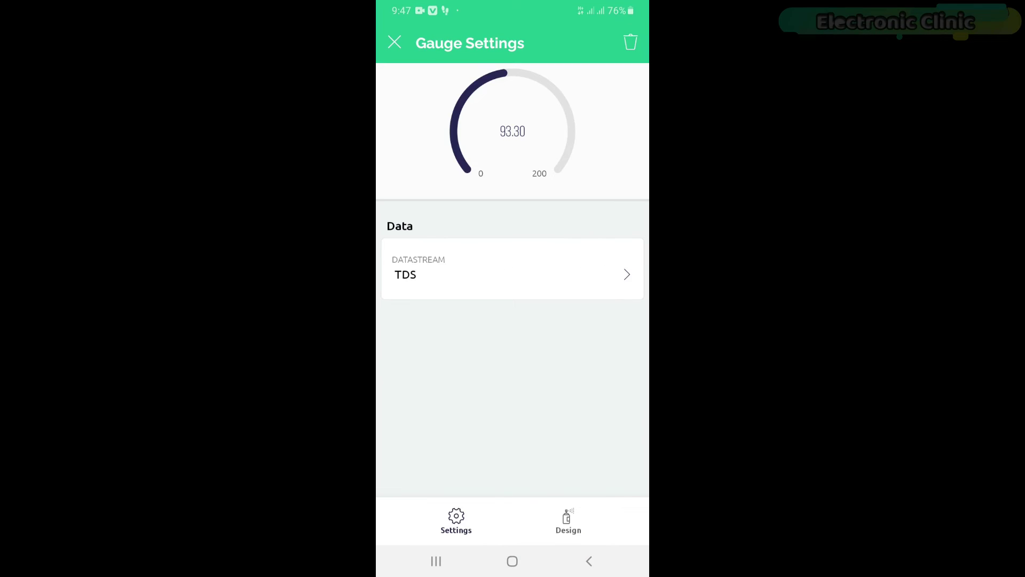
pyautogui.click(568, 521)
pyautogui.click(470, 264)
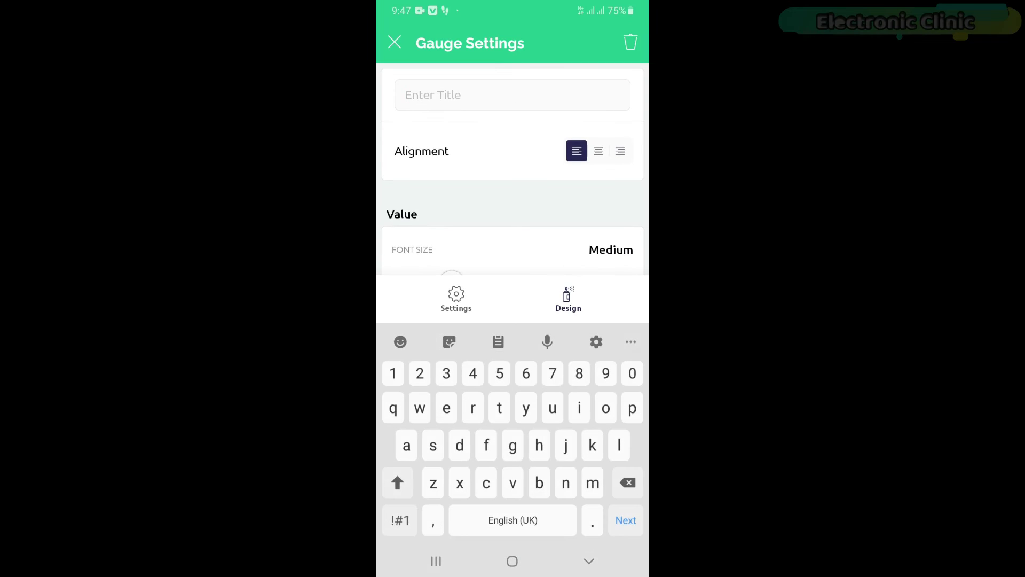
pyautogui.write('TDS')
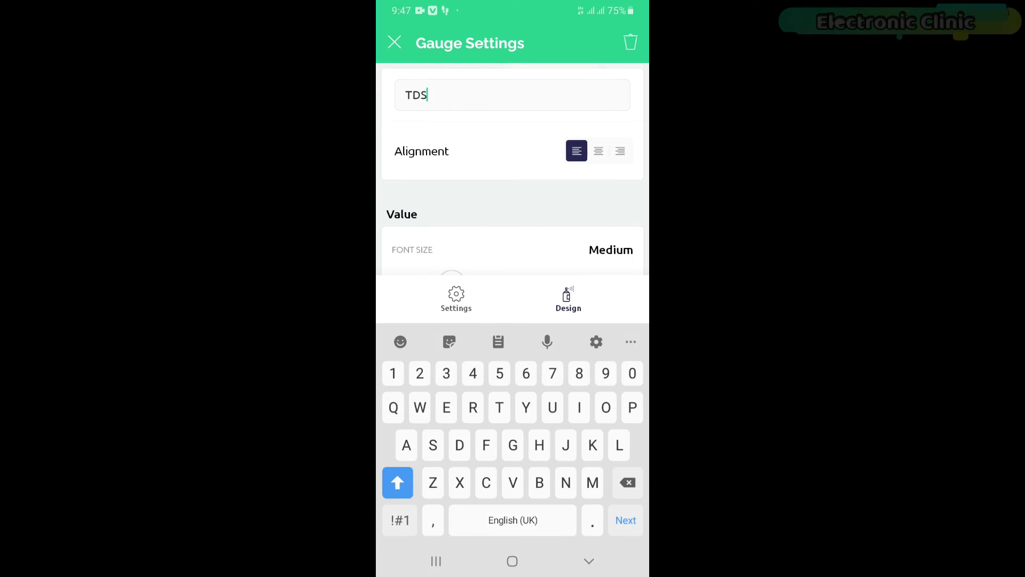